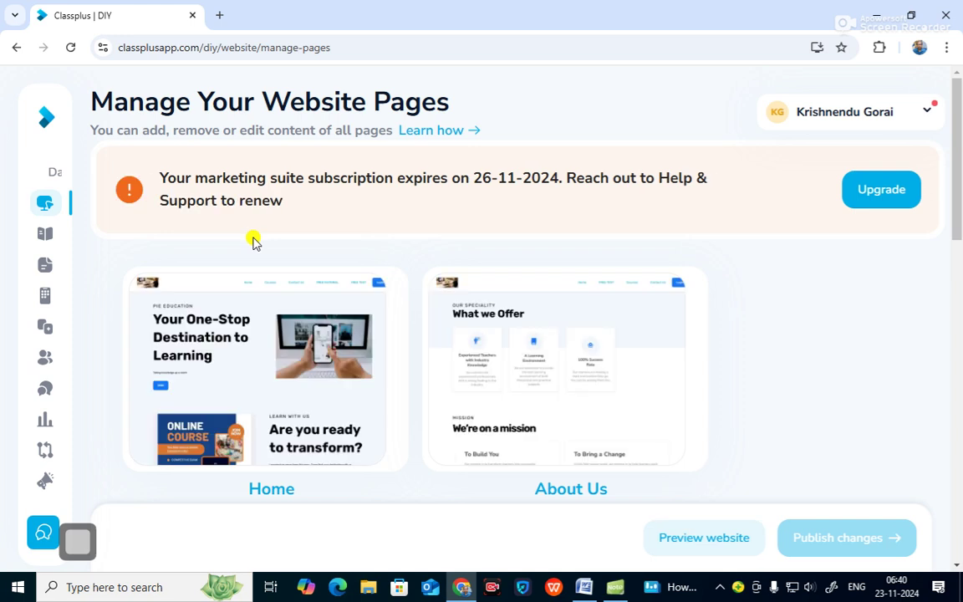
- Preview the website's home page, 'Your One-Stop Destination to Learning', in a new tab
mouse_move(188, 333)
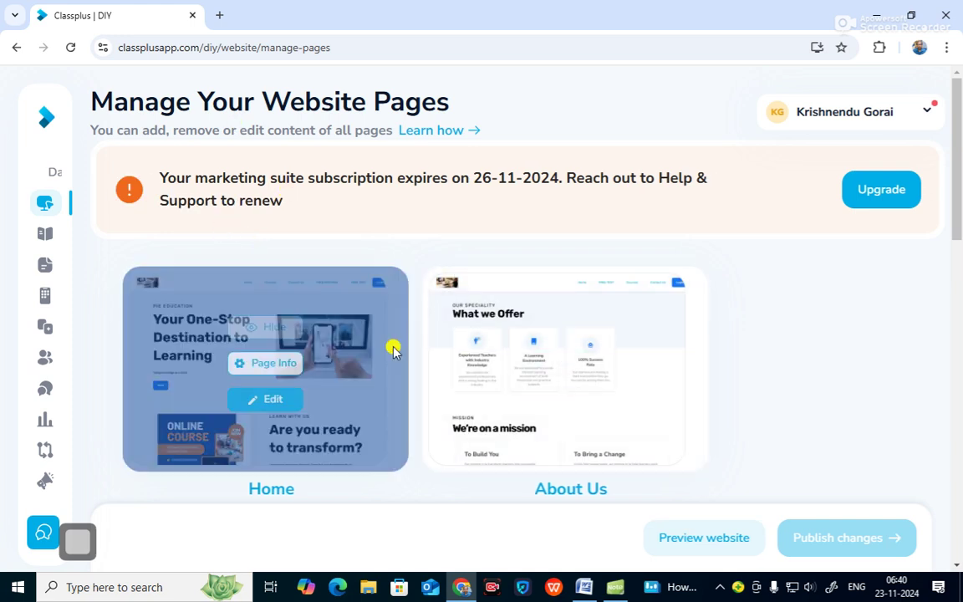
scroll(393, 351, "down", 1)
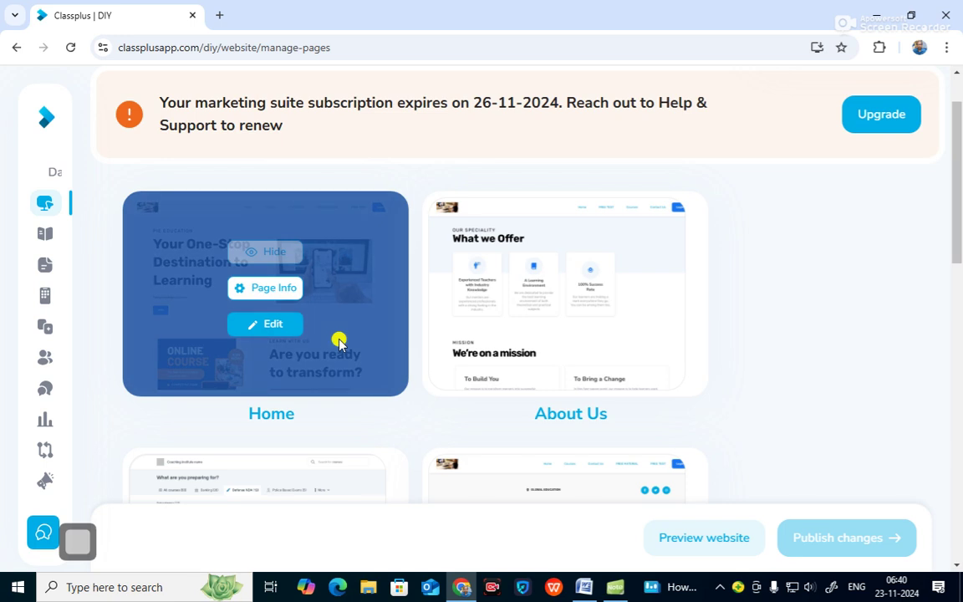
left_click(705, 543)
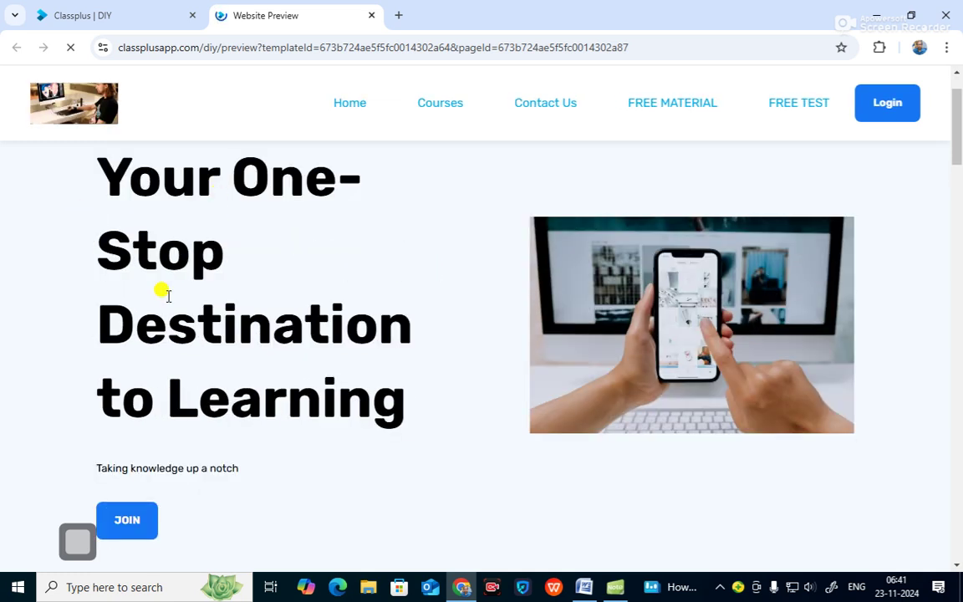
scroll(409, 378, "down", 2)
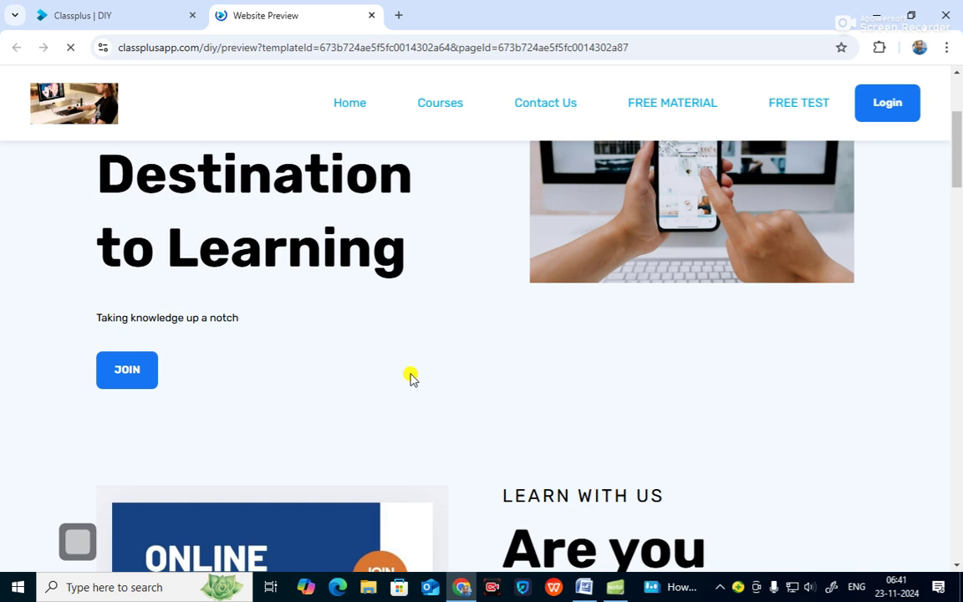
scroll(509, 370, "down", 4)
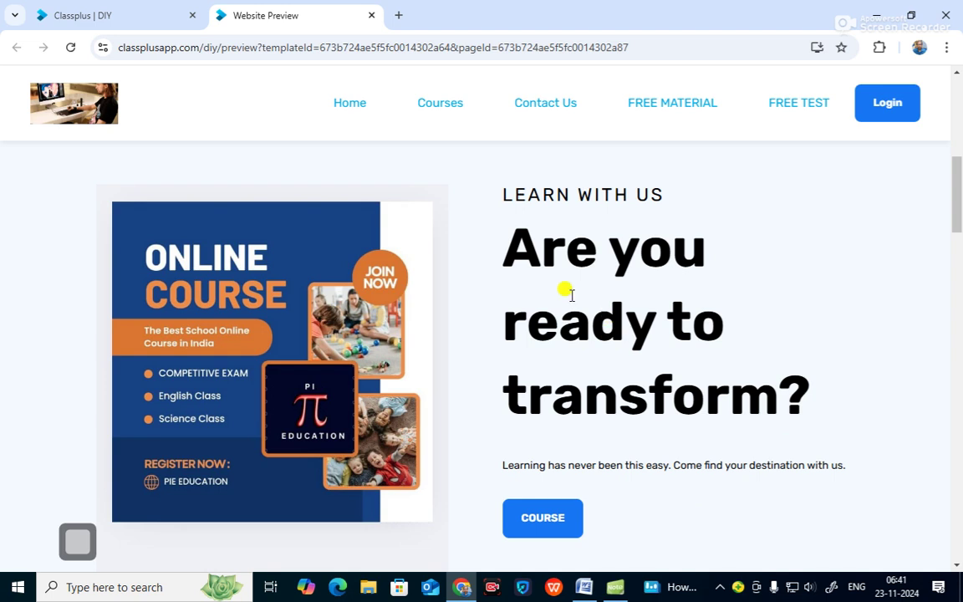
scroll(545, 444, "down", 2)
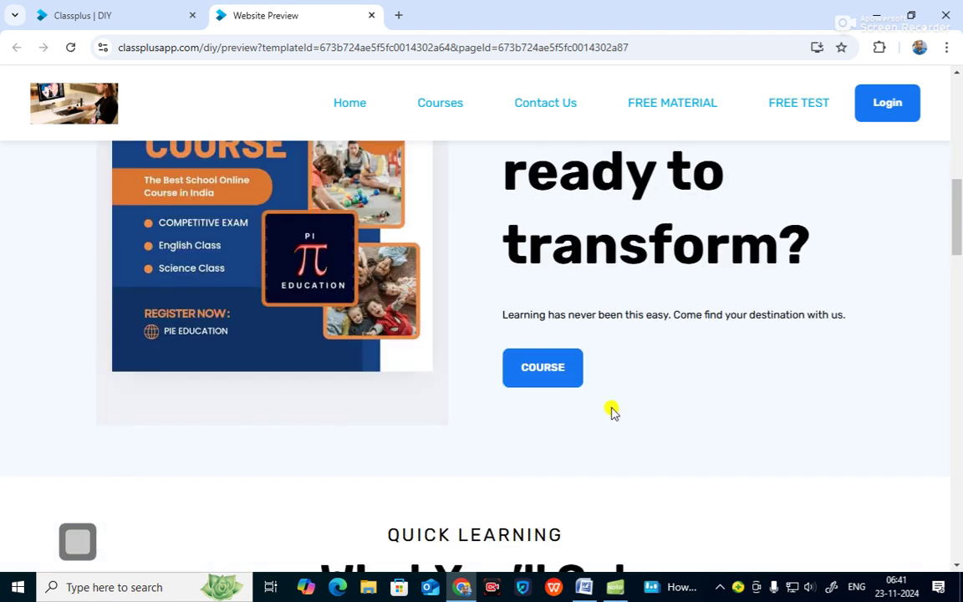
scroll(630, 410, "down", 6)
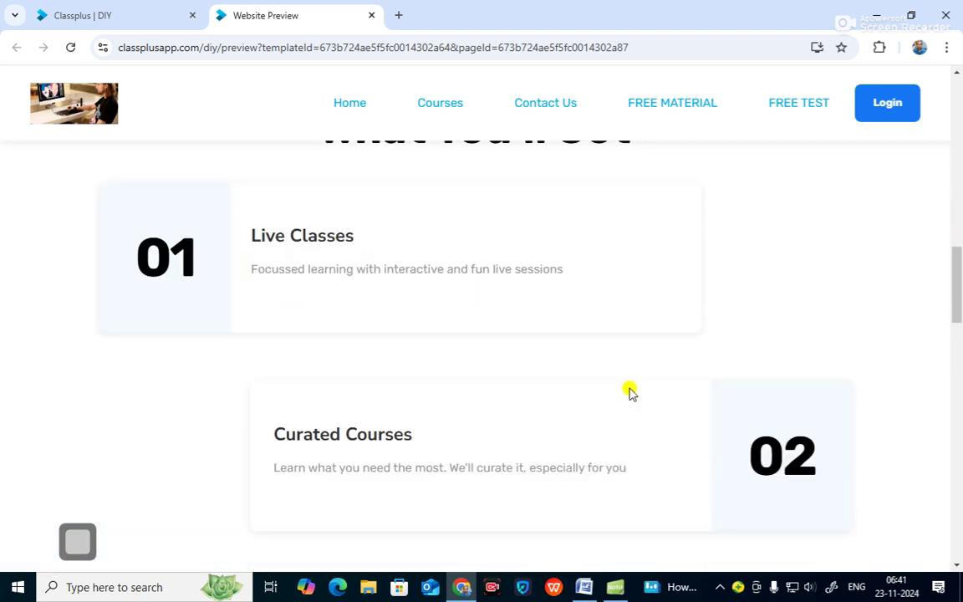
scroll(632, 393, "up", 11)
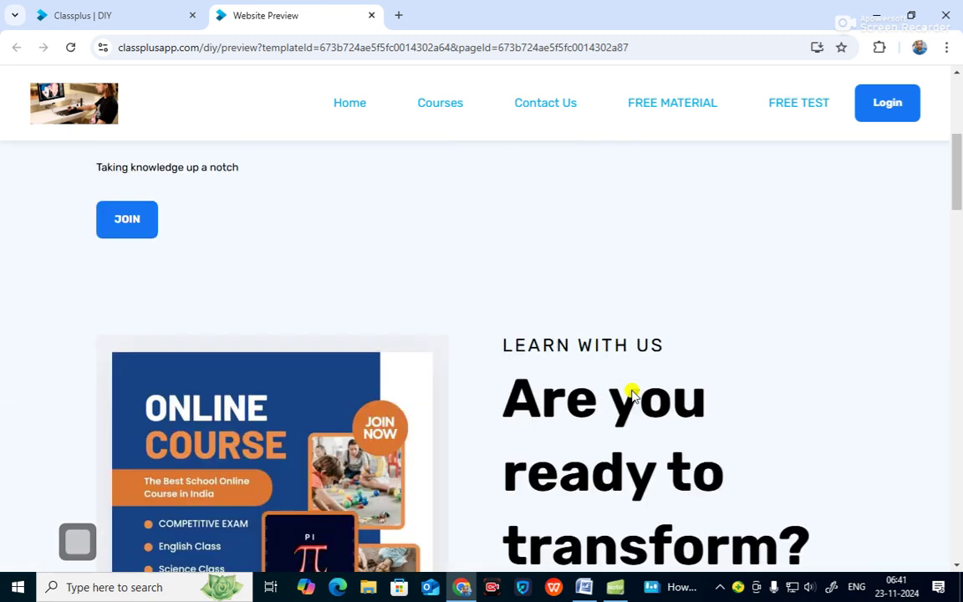
scroll(346, 217, "up", 2)
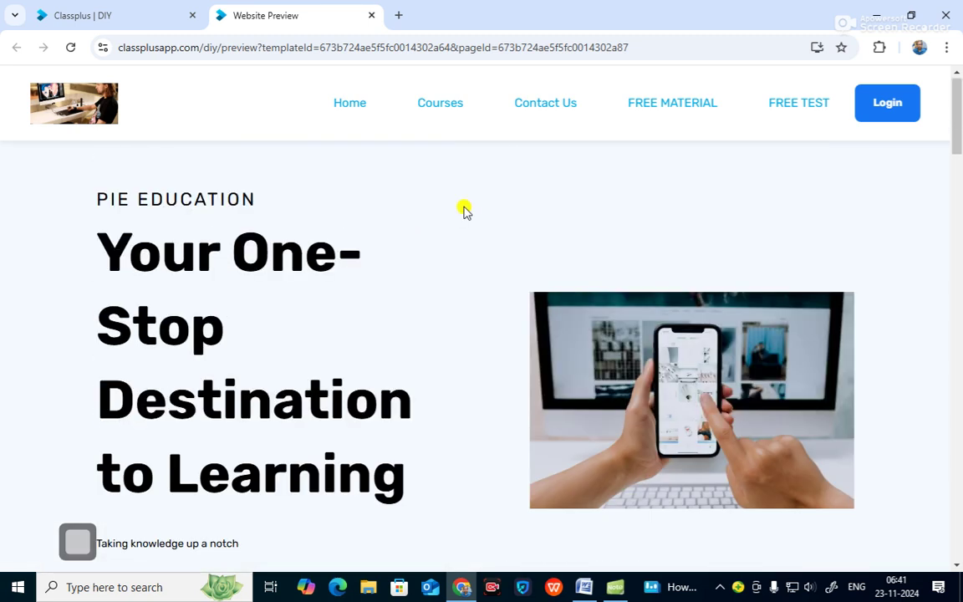
- Show the preview site's Courses page down to the Live, Test Series and Recorded filters
left_click(449, 107)
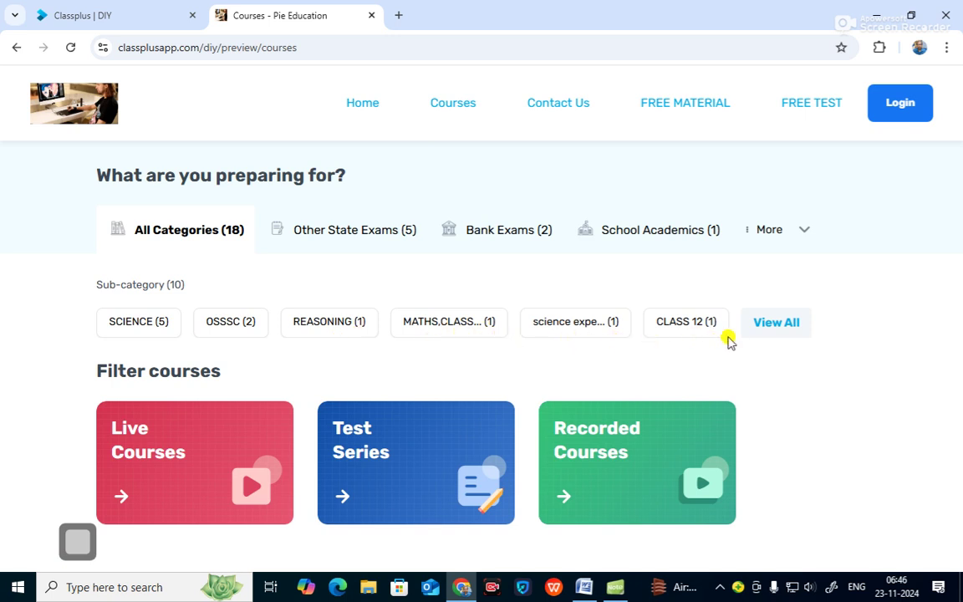
scroll(635, 351, "down", 3)
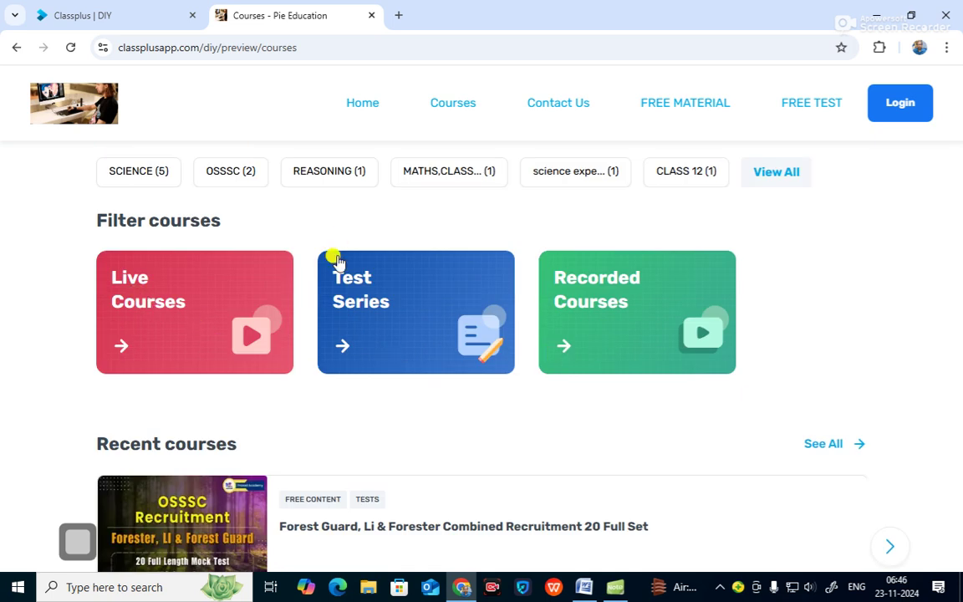
left_click(170, 308)
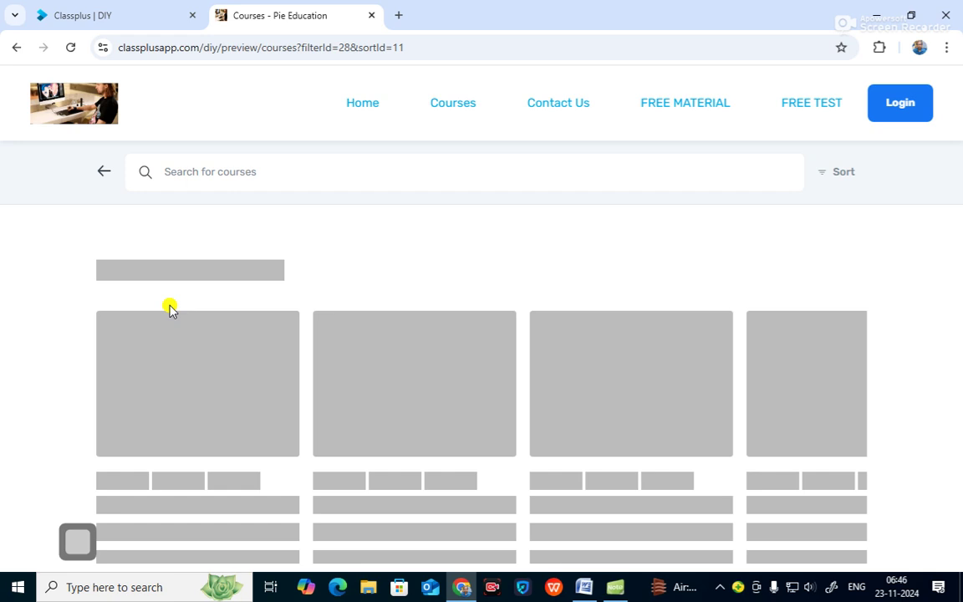
scroll(391, 307, "down", 1)
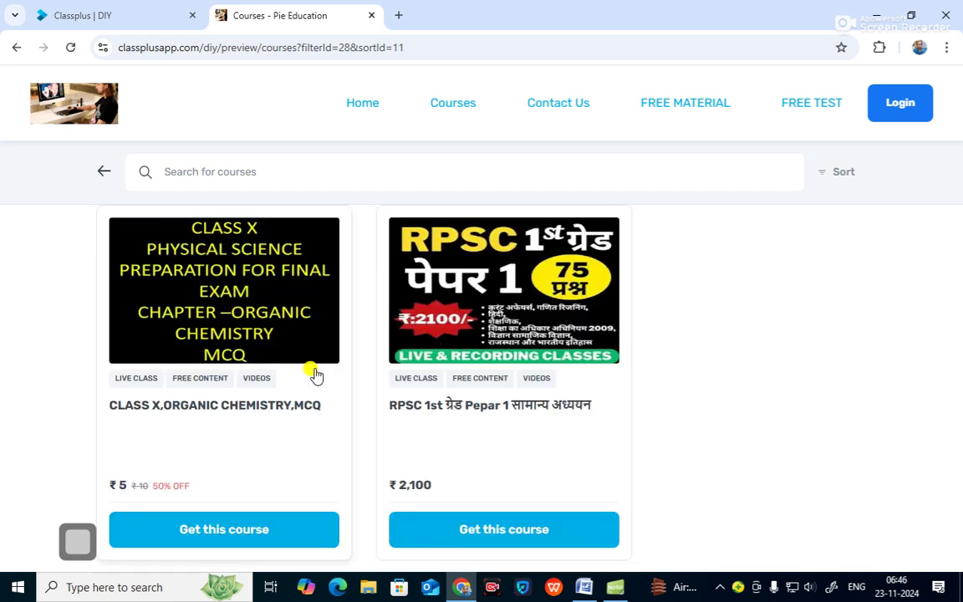
scroll(407, 351, "up", 1)
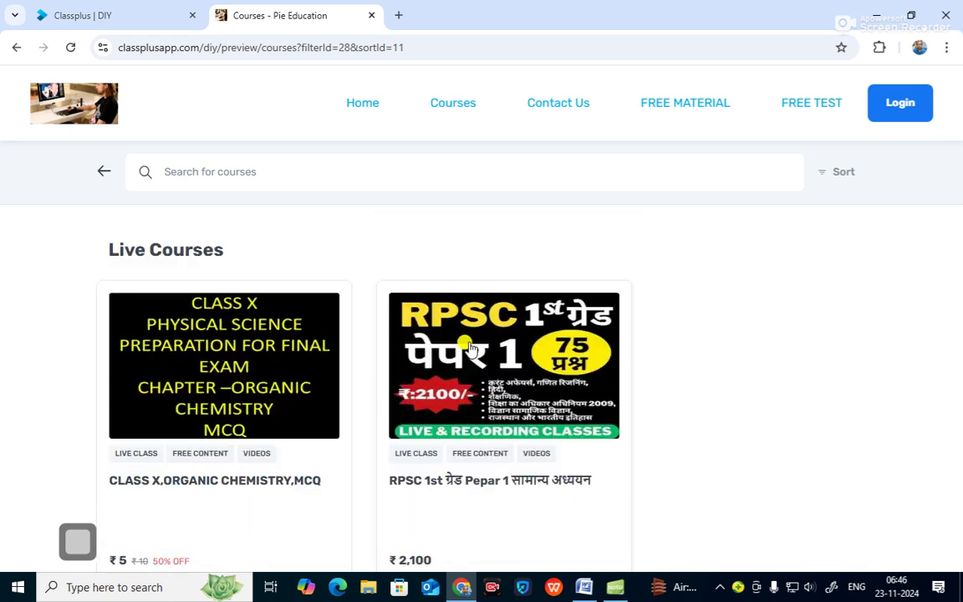
left_click(102, 174)
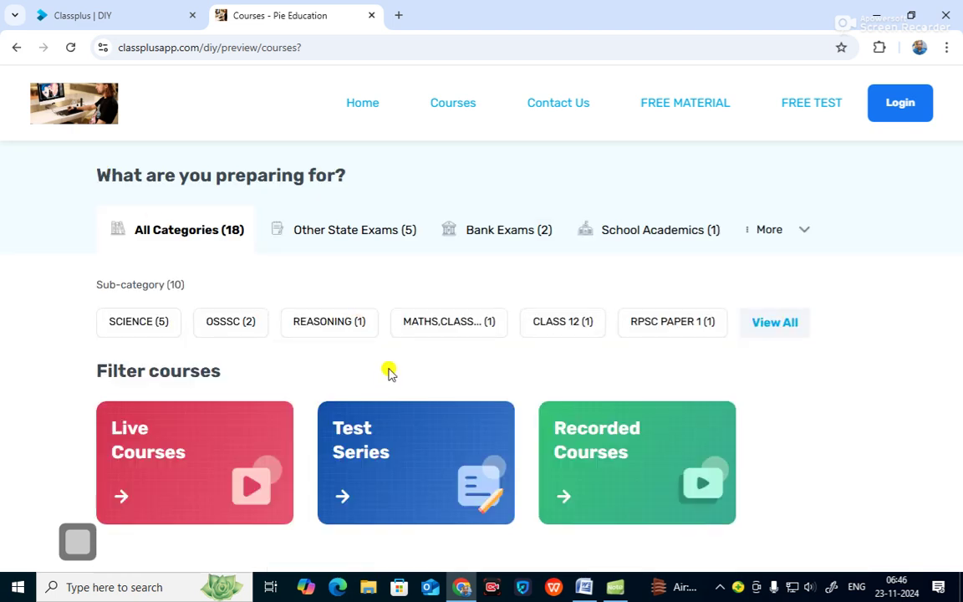
scroll(410, 401, "down", 1)
left_click(394, 401)
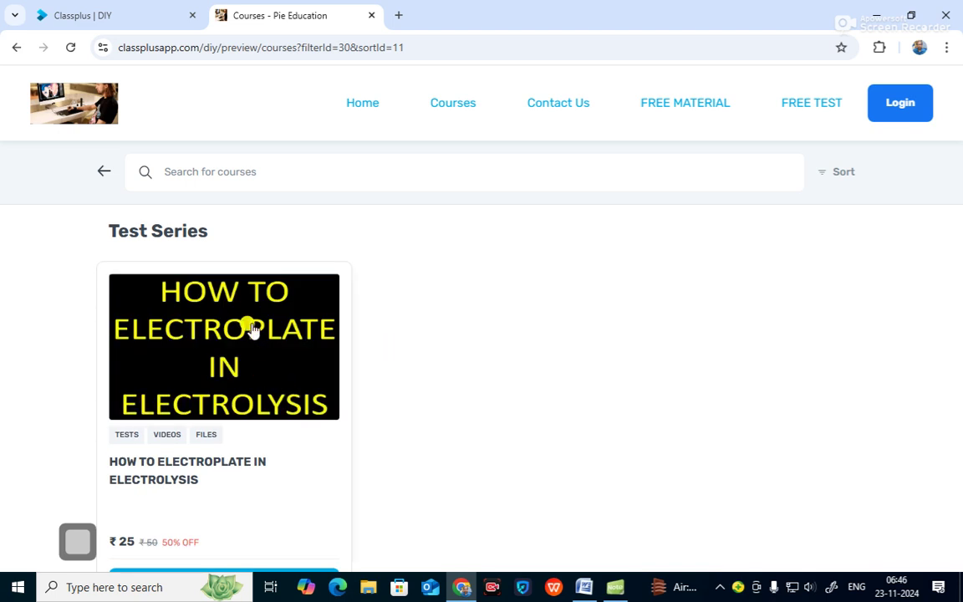
left_click(104, 171)
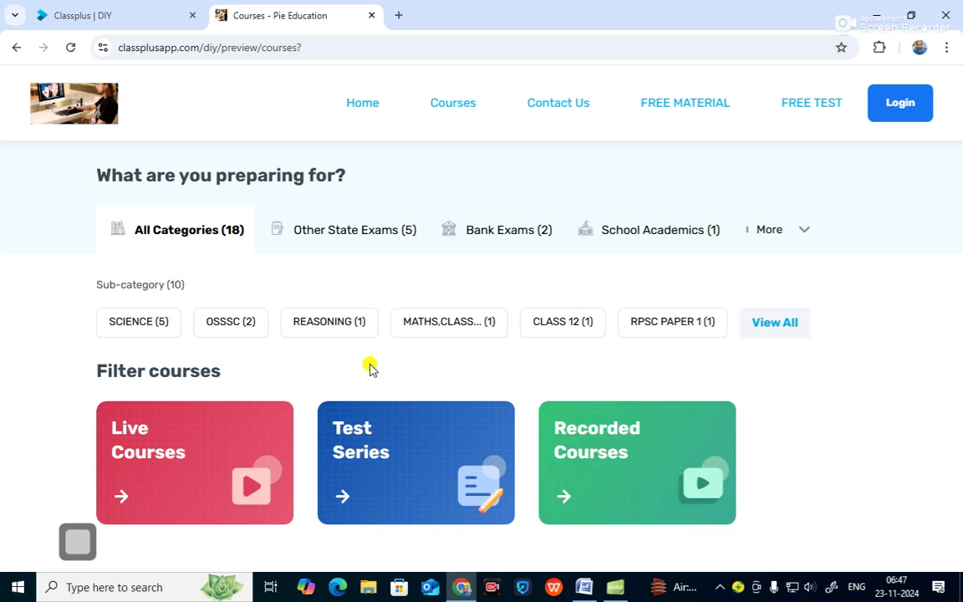
left_click(618, 462)
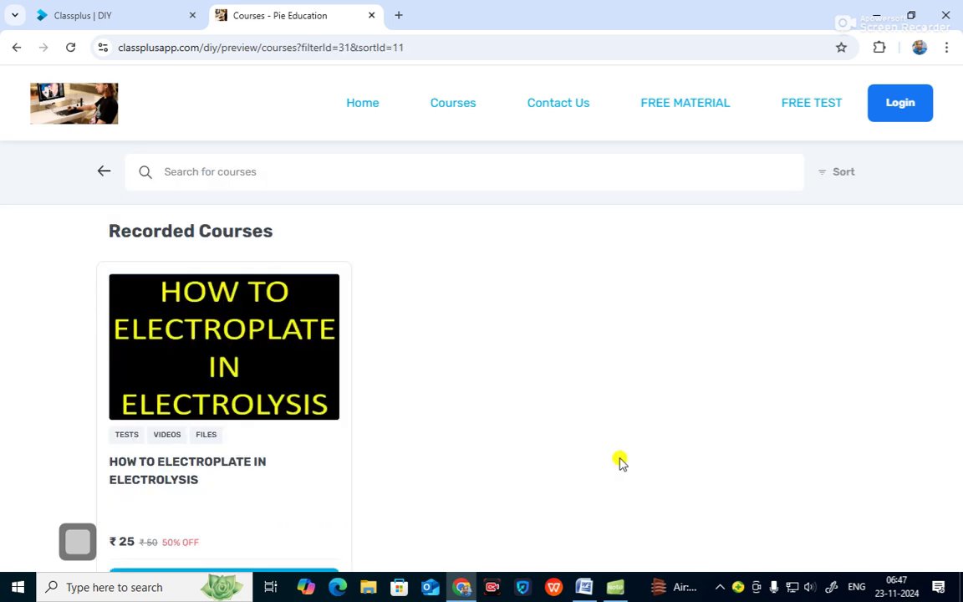
scroll(406, 425, "down", 1)
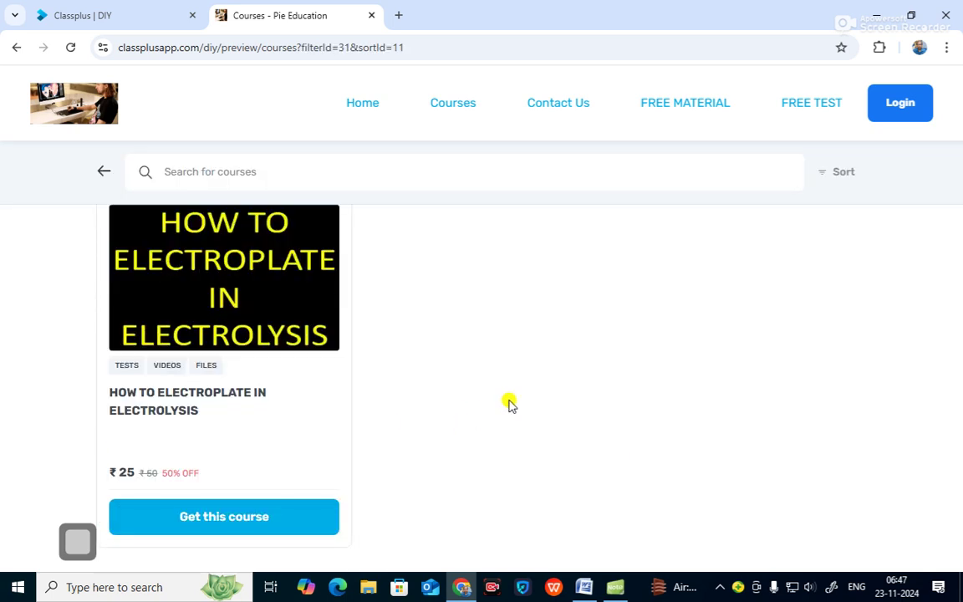
scroll(511, 404, "up", 1)
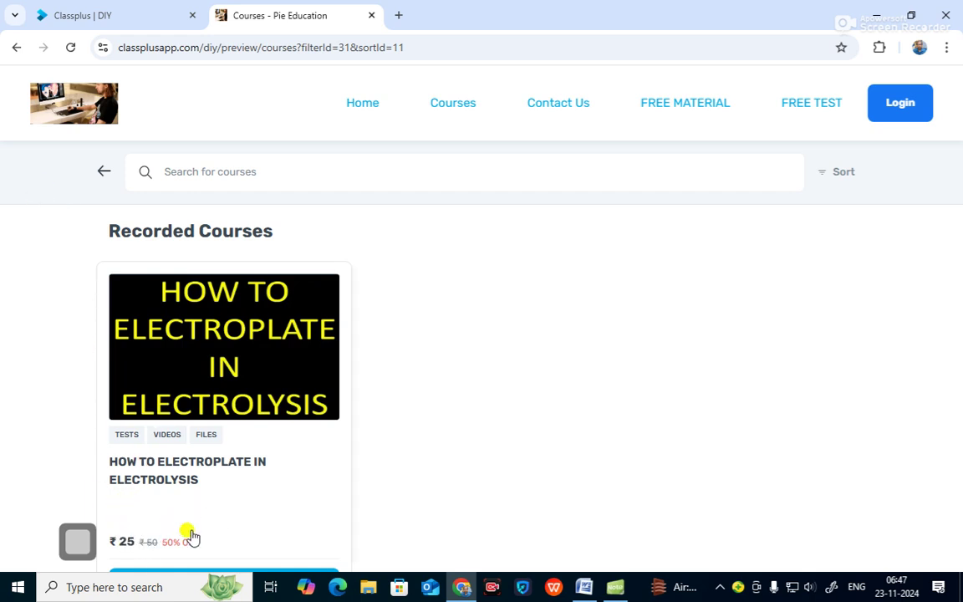
left_click(103, 172)
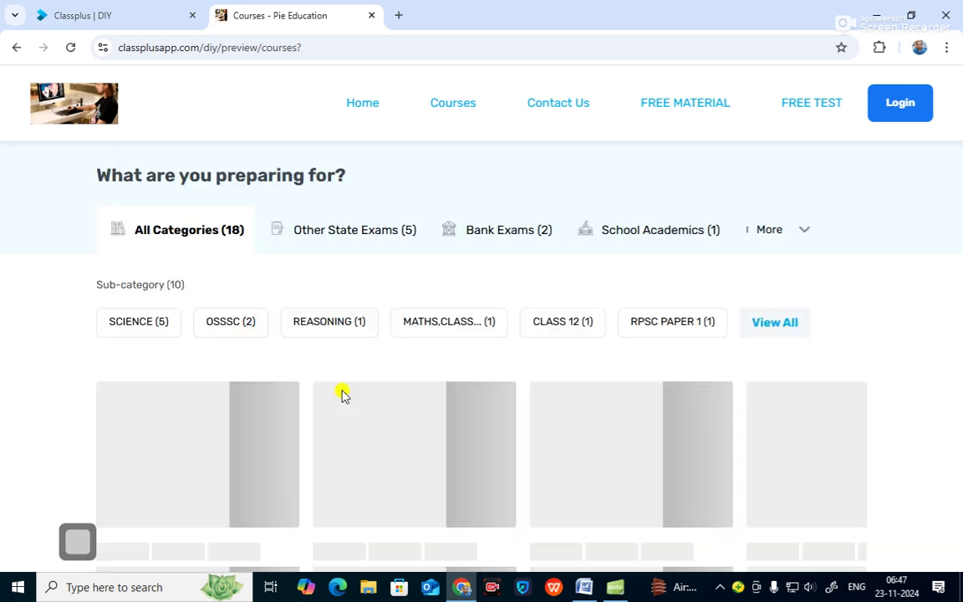
scroll(342, 393, "down", 5)
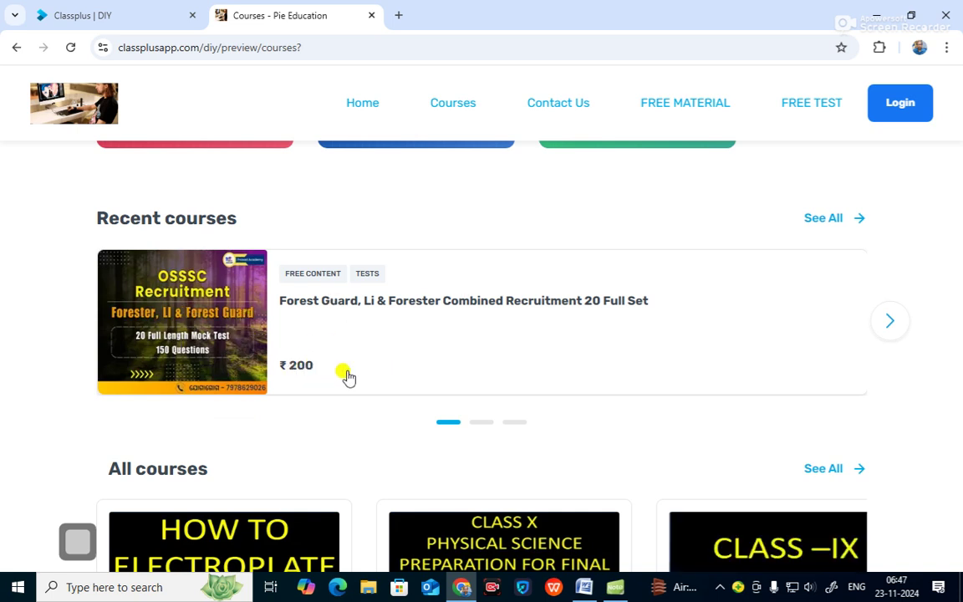
scroll(425, 382, "down", 2)
scroll(426, 383, "down", 2)
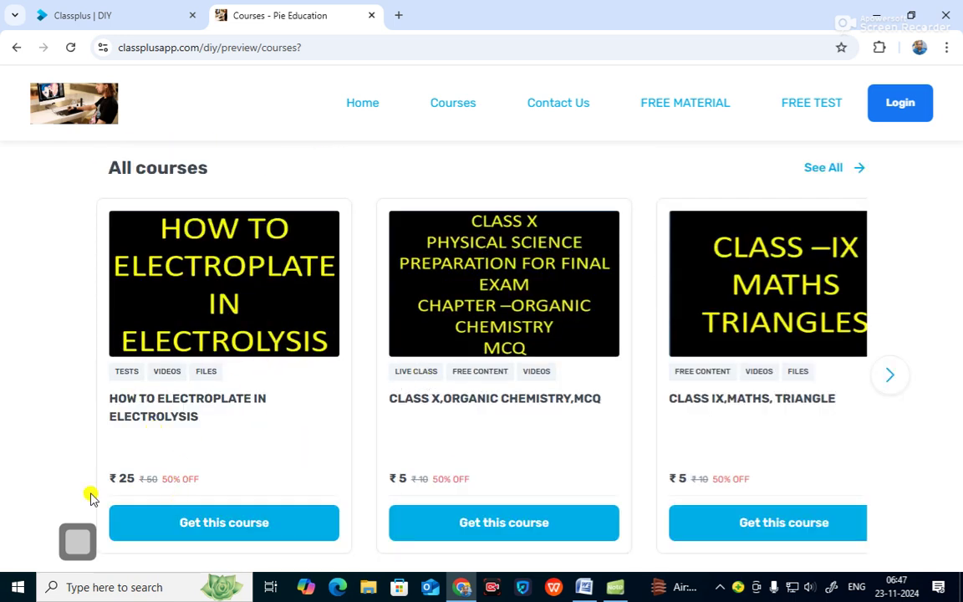
scroll(468, 413, "down", 1)
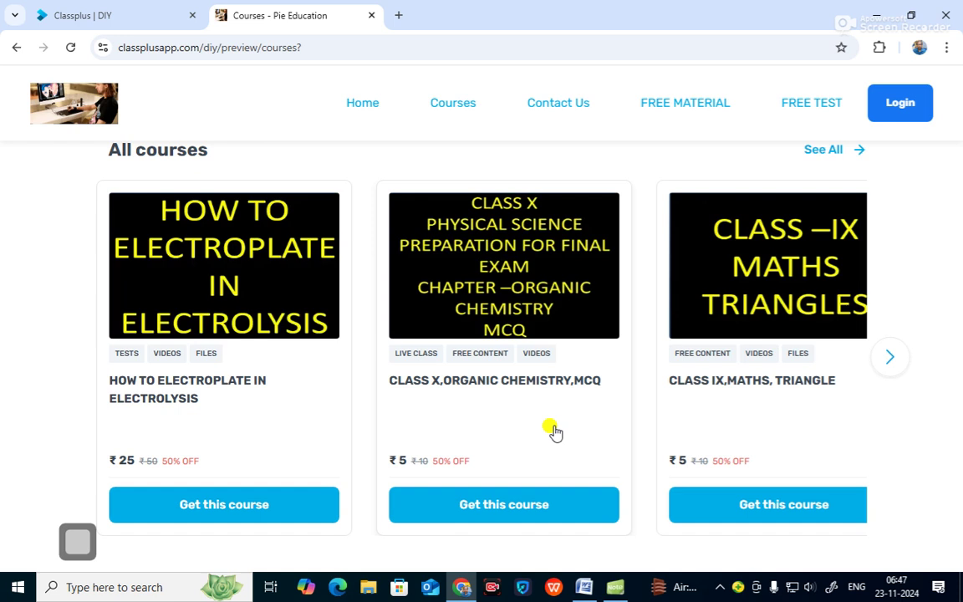
scroll(529, 365, "up", 2)
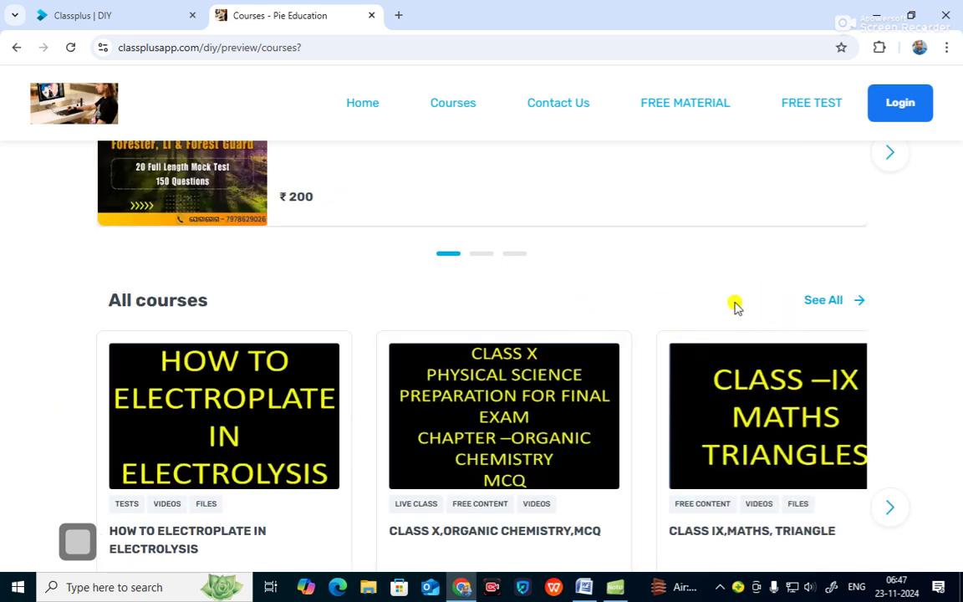
left_click(828, 302)
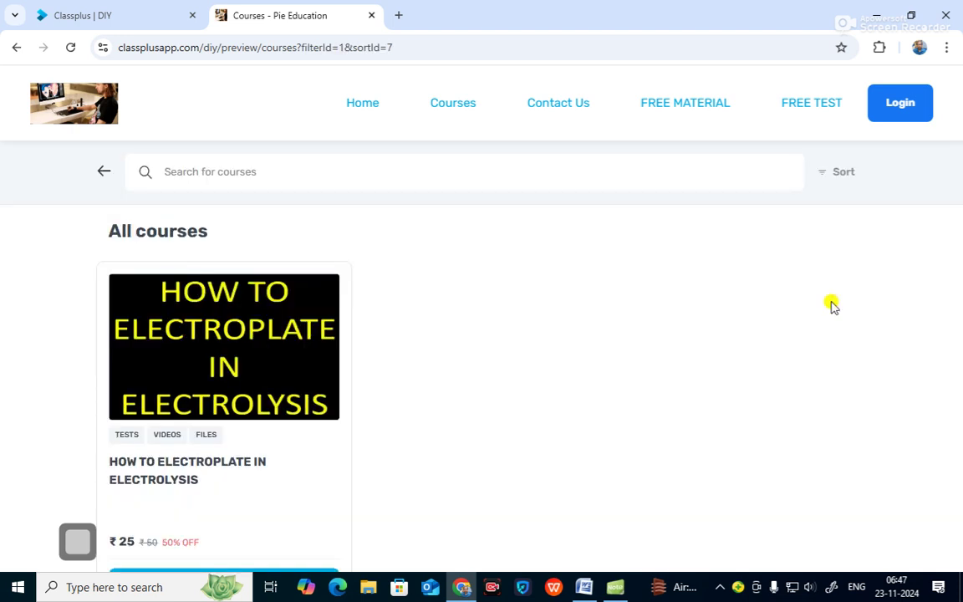
scroll(479, 318, "down", 4)
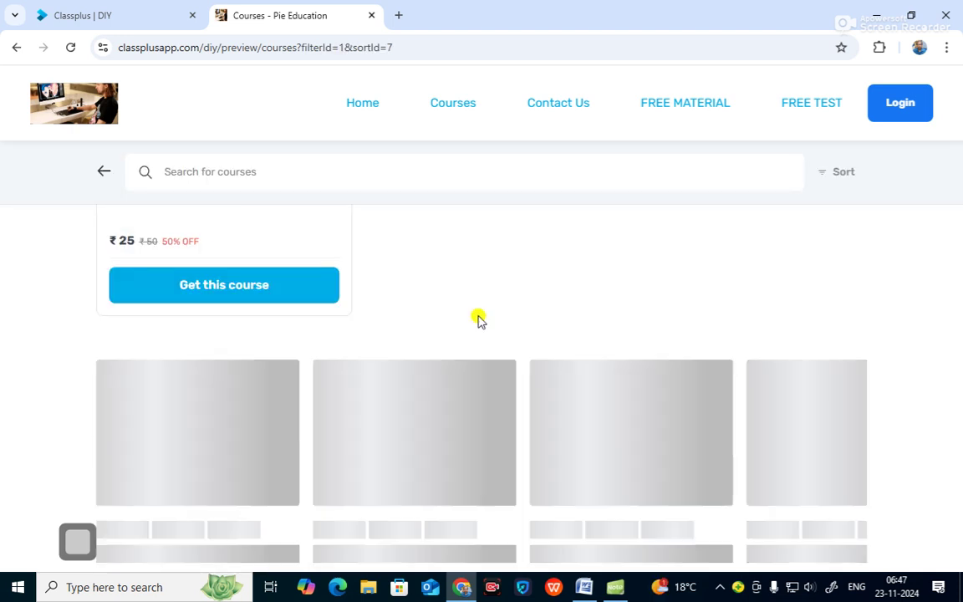
scroll(619, 350, "down", 4)
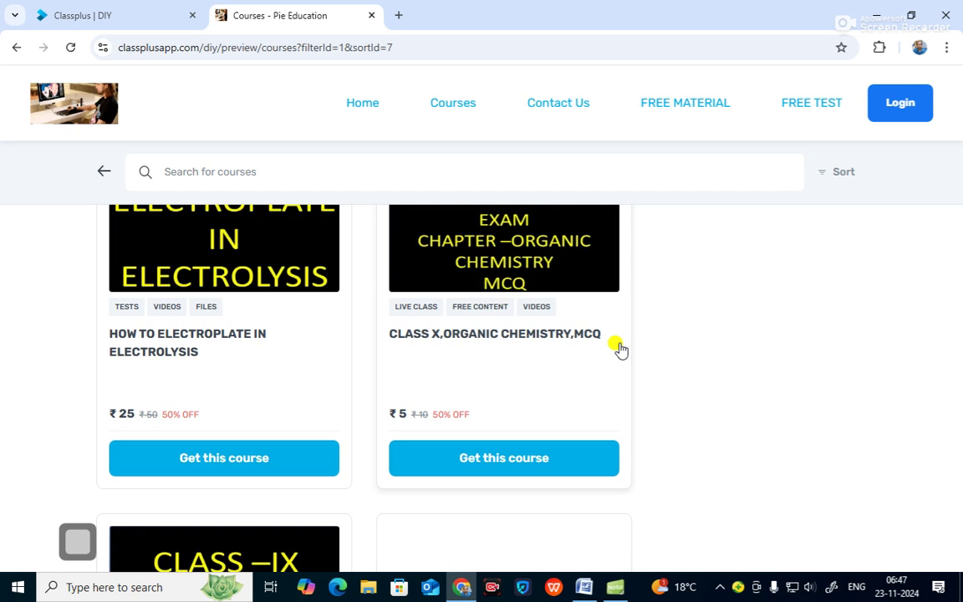
scroll(619, 352, "down", 3)
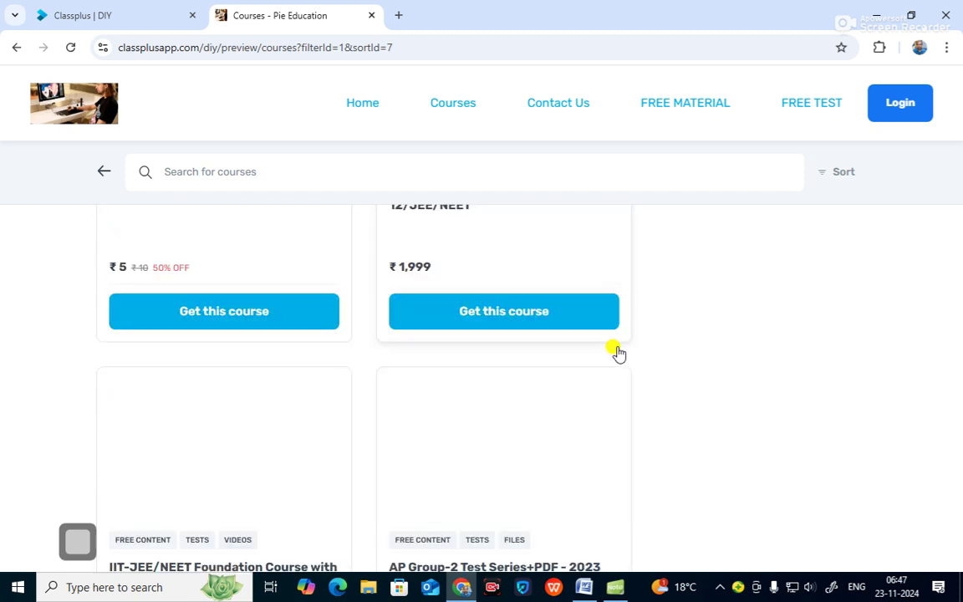
scroll(617, 351, "up", 2)
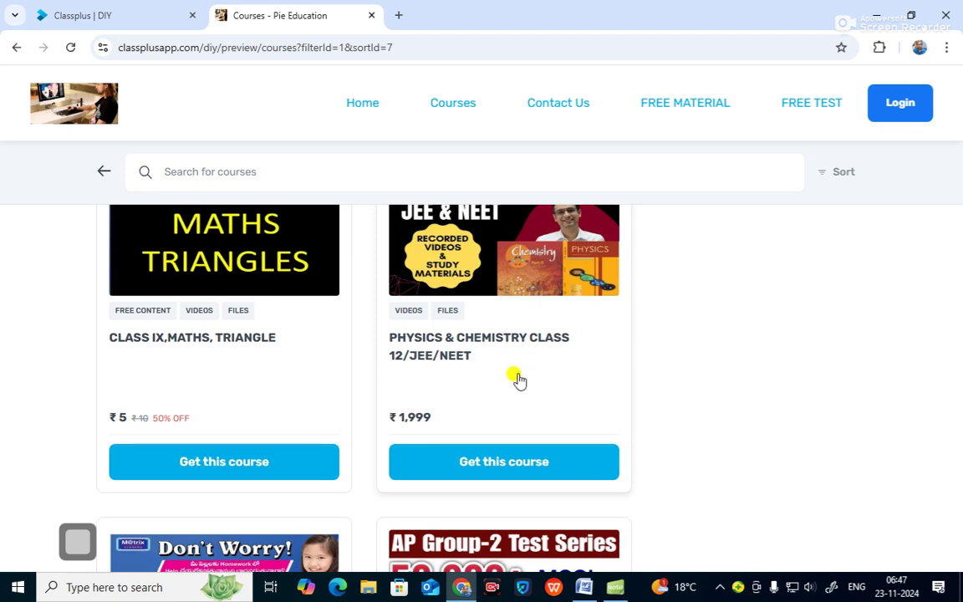
scroll(520, 402, "down", 2)
scroll(520, 401, "down", 7)
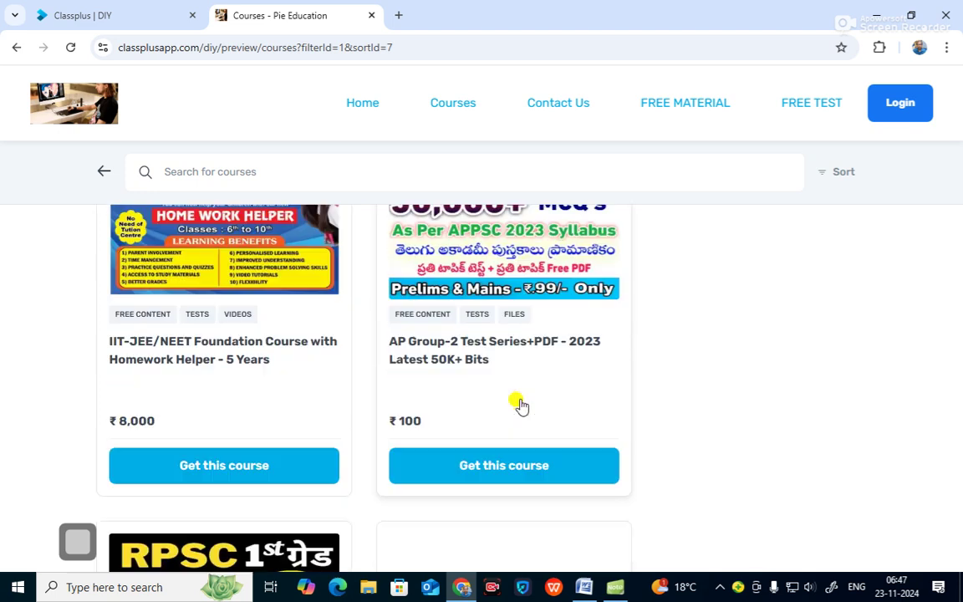
scroll(525, 414, "down", 3)
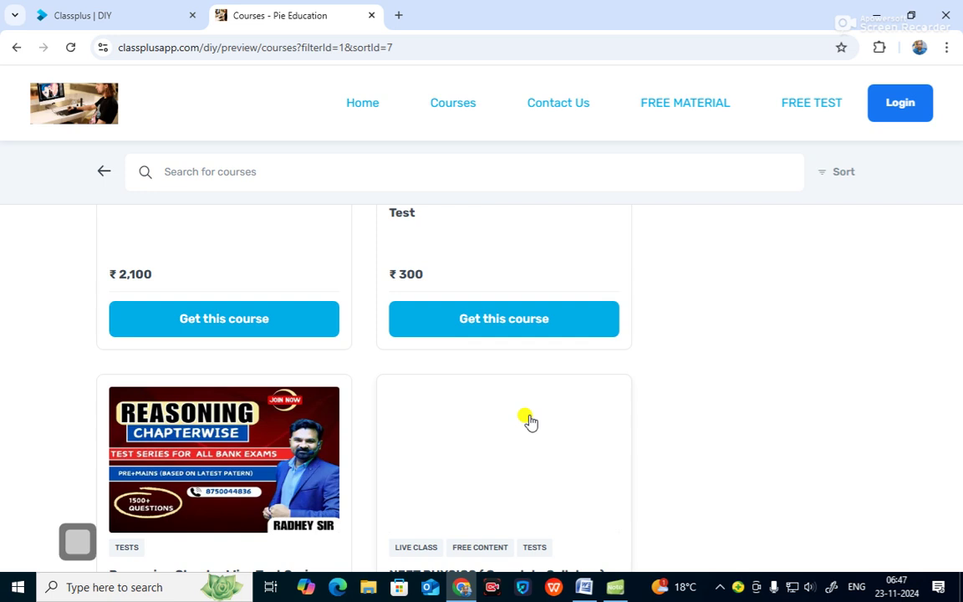
scroll(531, 423, "down", 2)
scroll(542, 435, "down", 8)
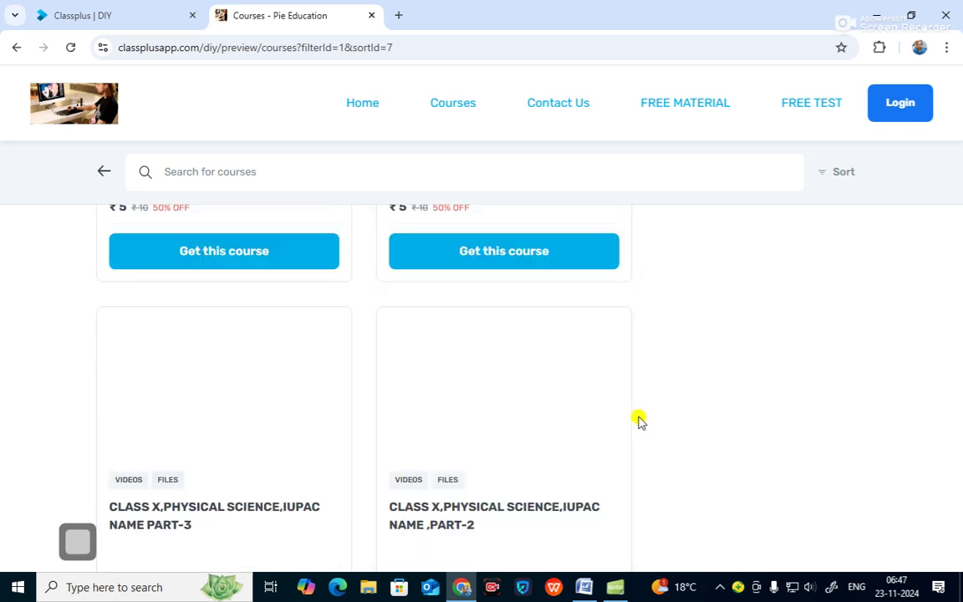
scroll(651, 399, "down", 5)
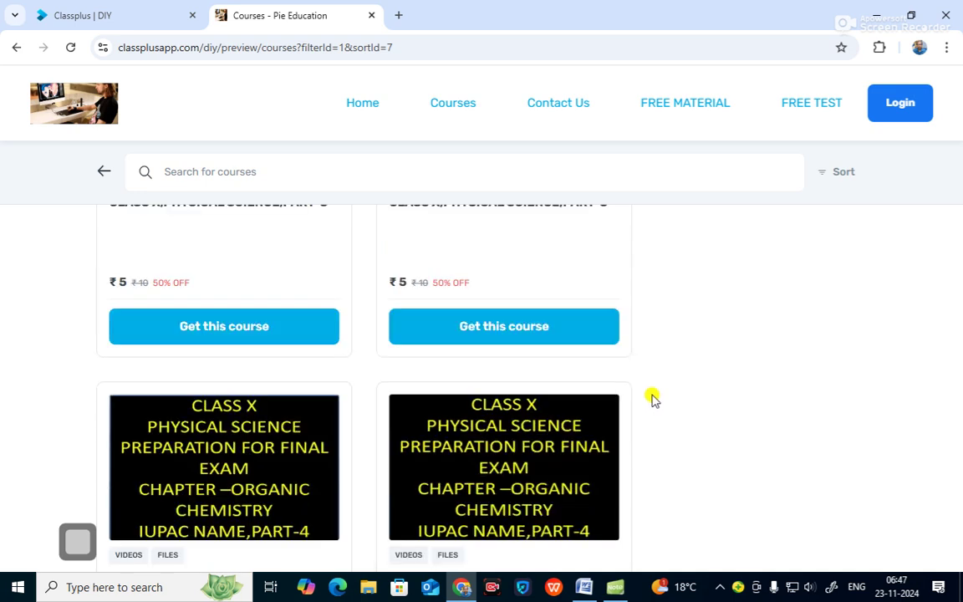
scroll(651, 399, "down", 10)
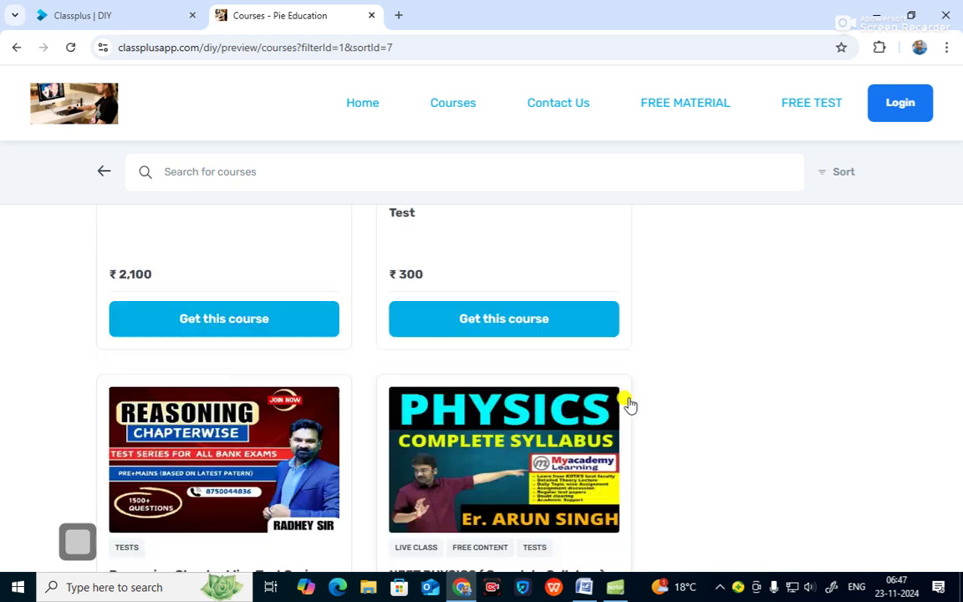
scroll(631, 405, "up", 10)
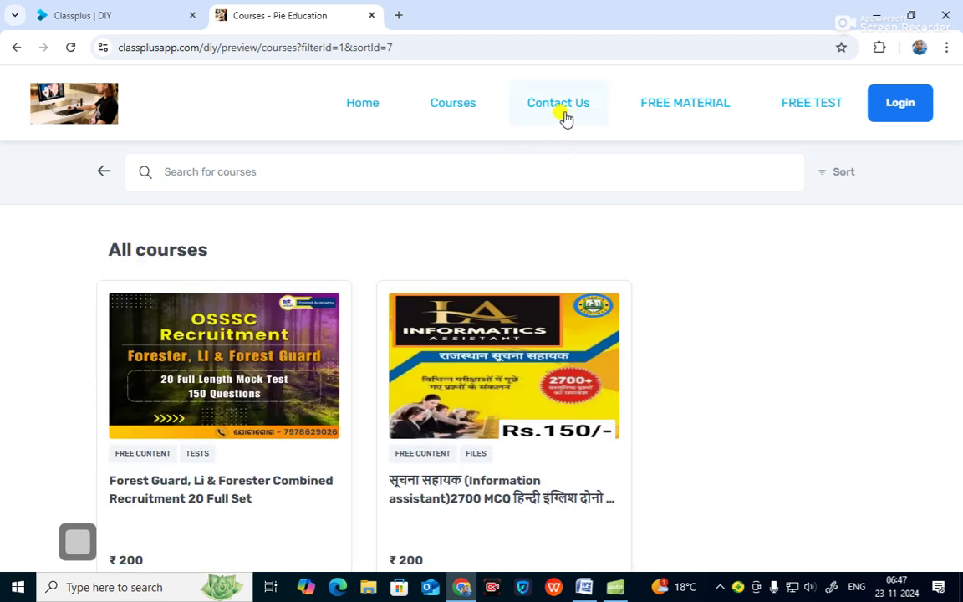
left_click(686, 110)
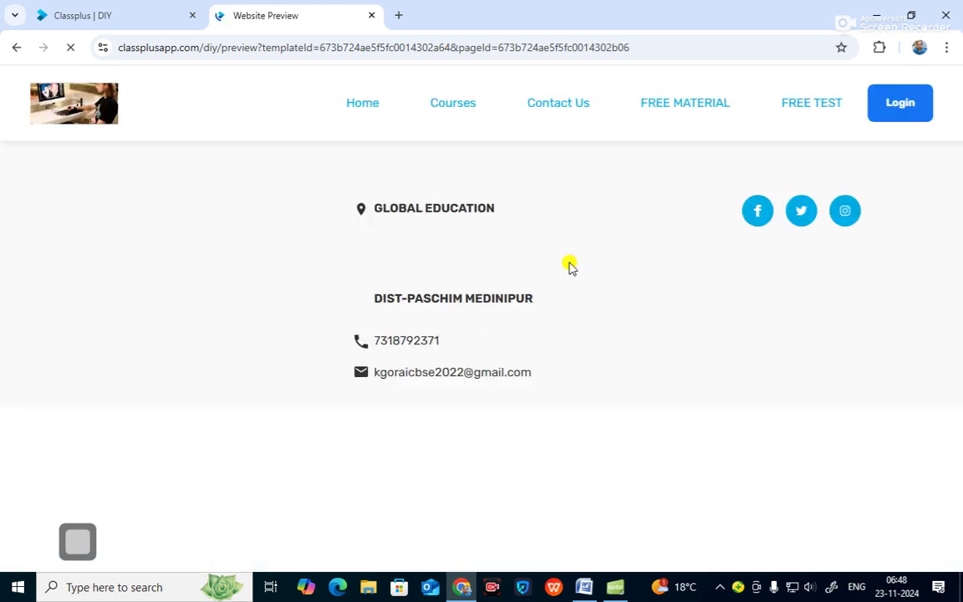
- View the preview's Free Test page, then return to the admin's website page manager
left_click(801, 109)
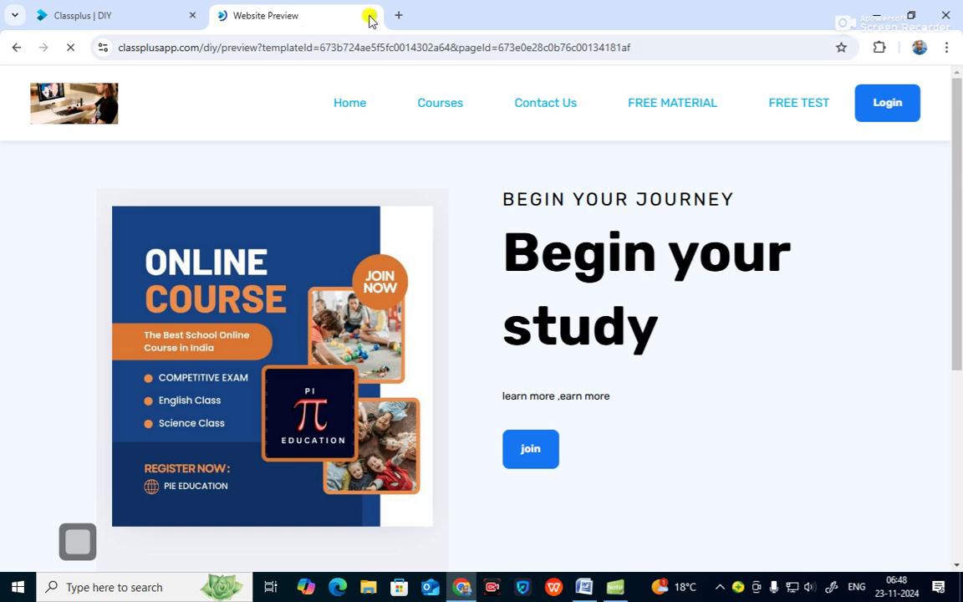
left_click(135, 20)
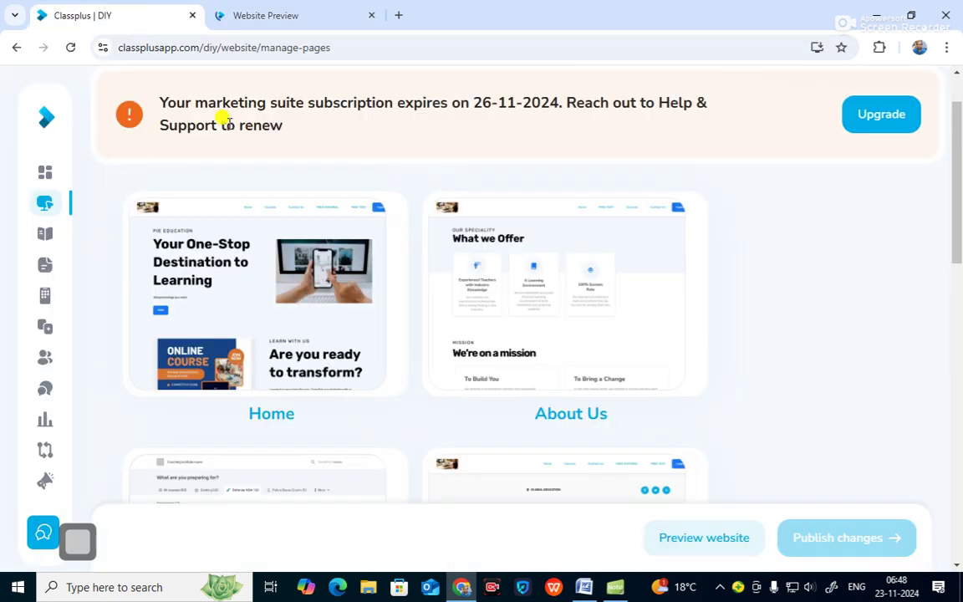
- Open My Courses from the sidebar's Courses menu to list all 18 courses
mouse_move(280, 293)
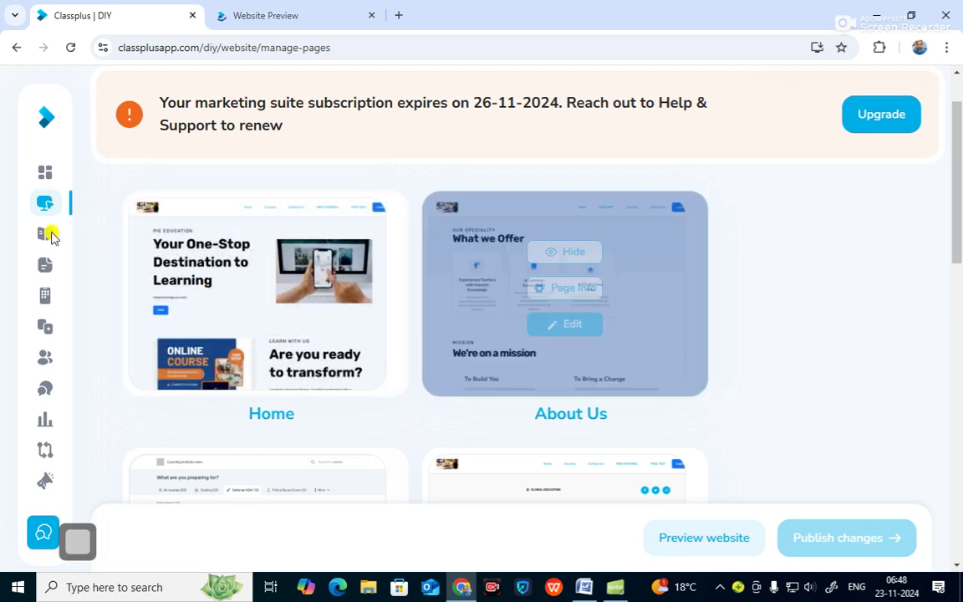
mouse_move(50, 237)
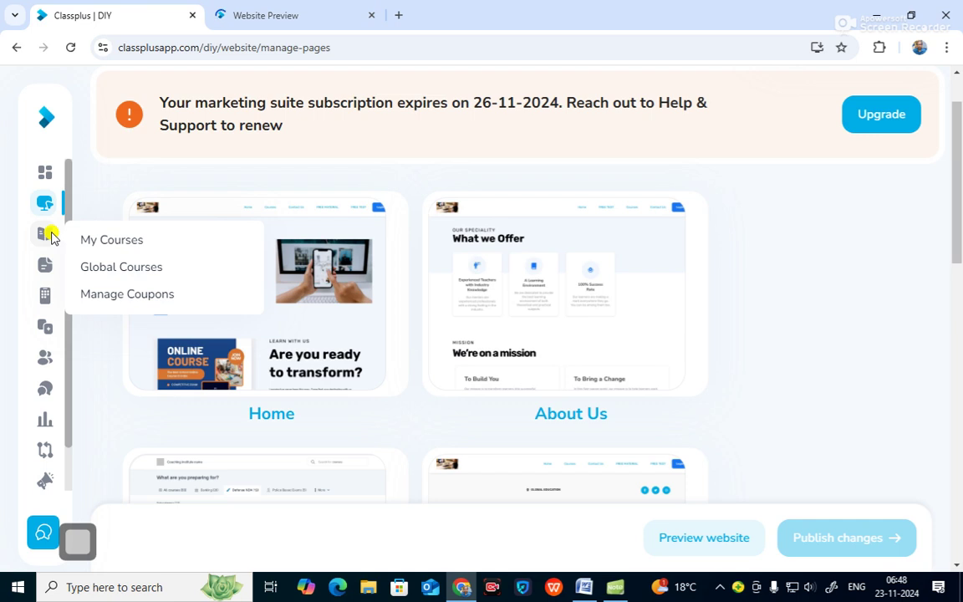
left_click(103, 241)
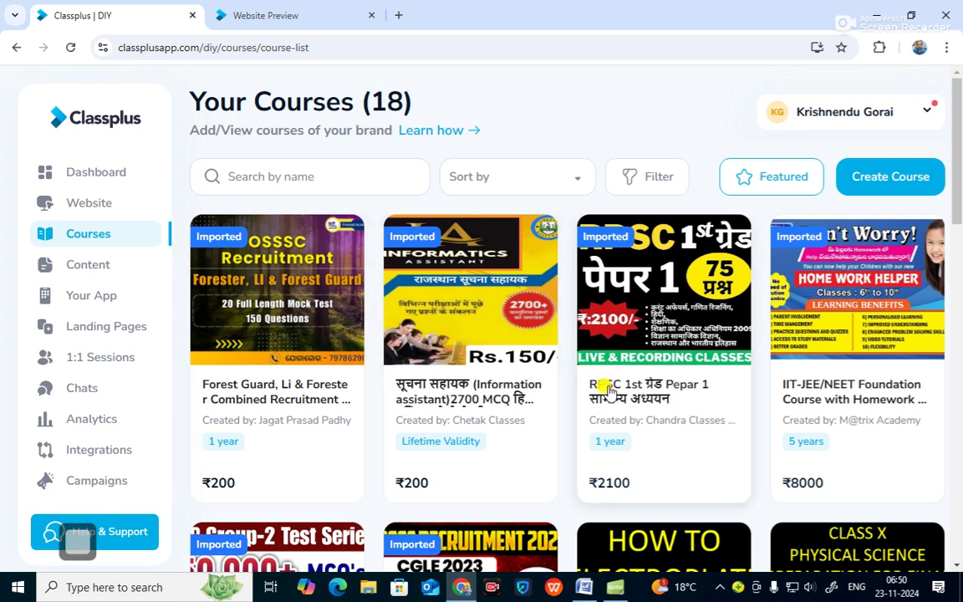
scroll(625, 414, "down", 6)
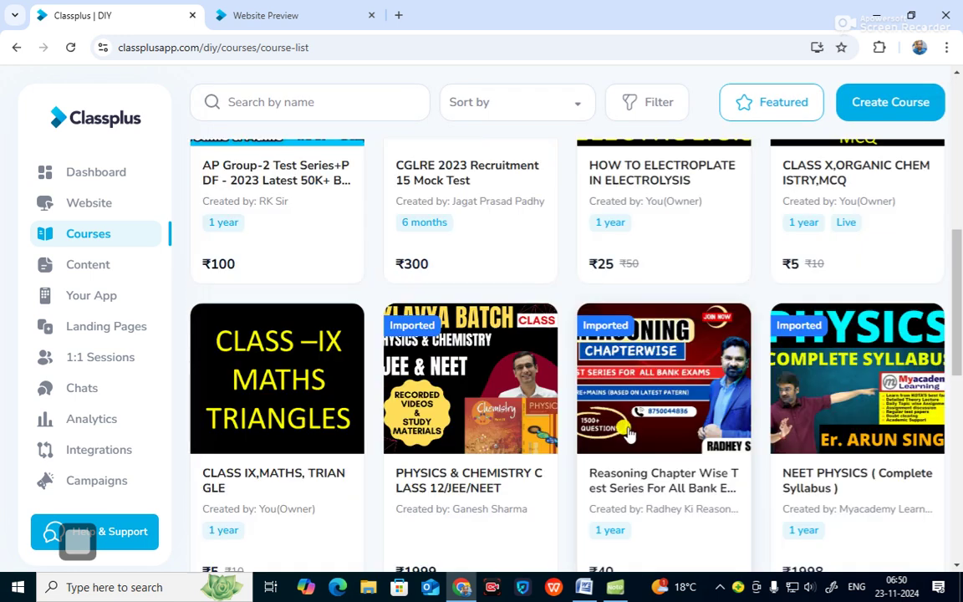
scroll(629, 434, "down", 2)
scroll(625, 438, "up", 5)
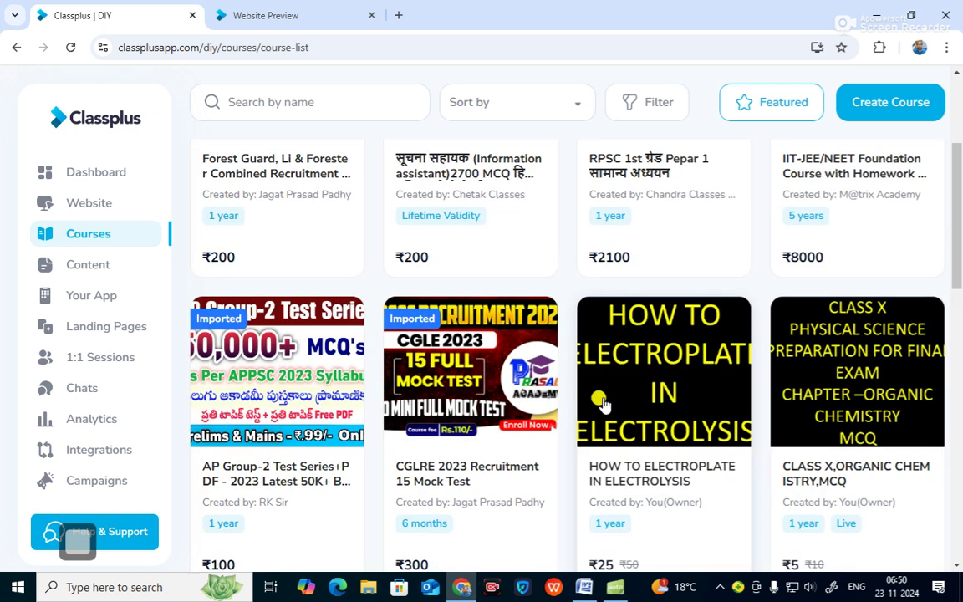
mouse_move(114, 276)
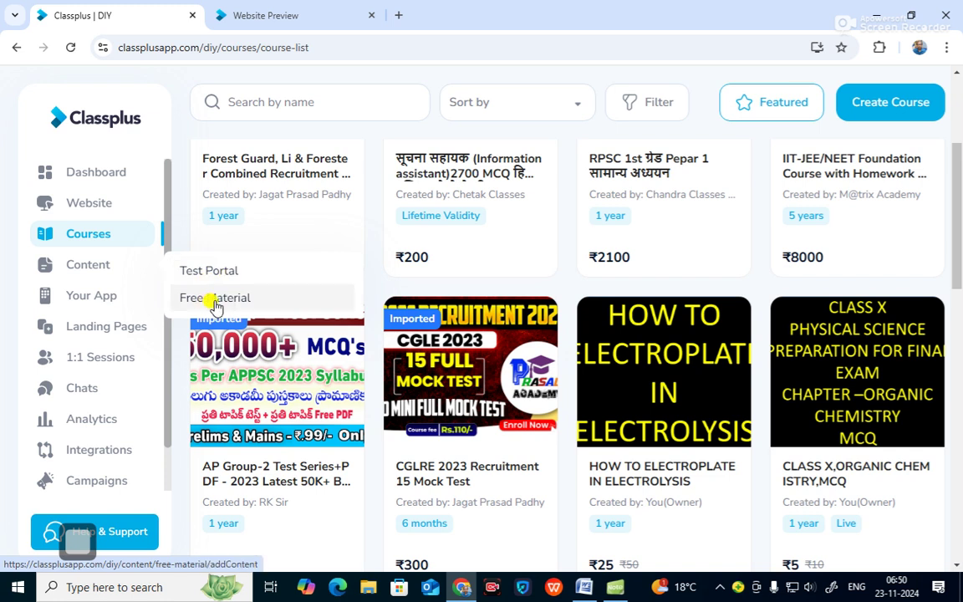
mouse_move(94, 303)
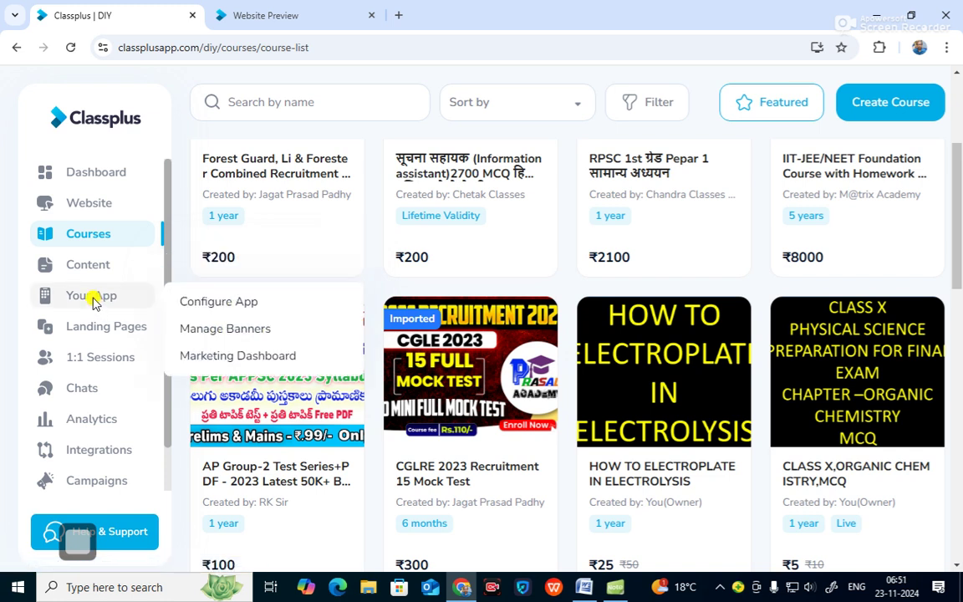
left_click(230, 333)
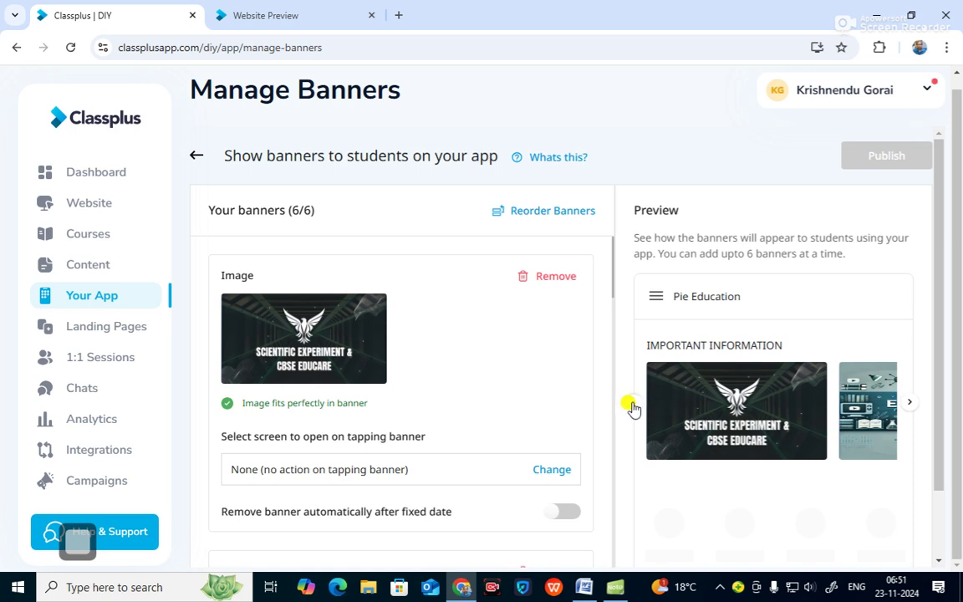
- Scroll through the six app banners on the Manage Banners page
scroll(769, 403, "down", 1)
scroll(770, 404, "up", 1)
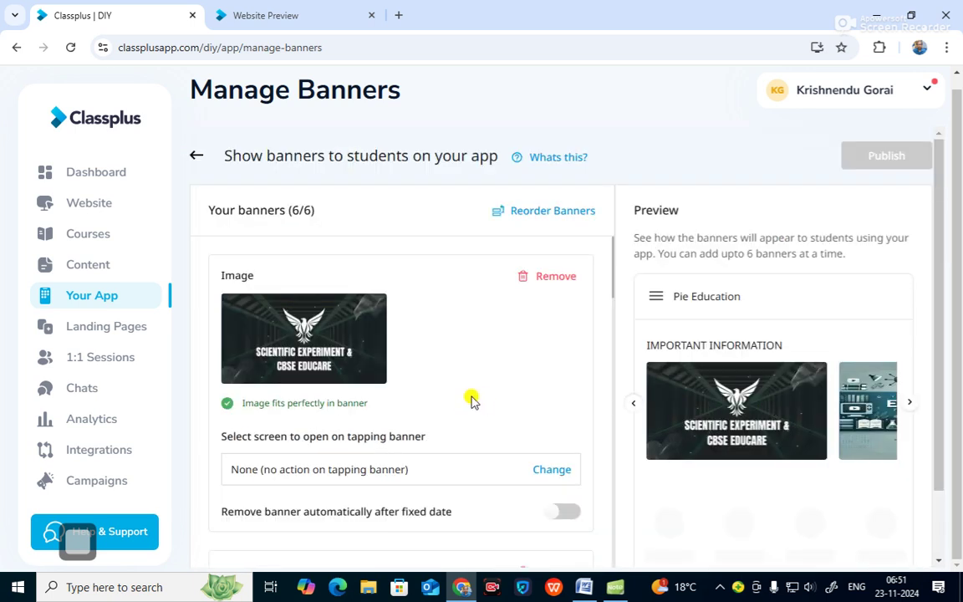
scroll(472, 402, "down", 3)
scroll(523, 347, "down", 2)
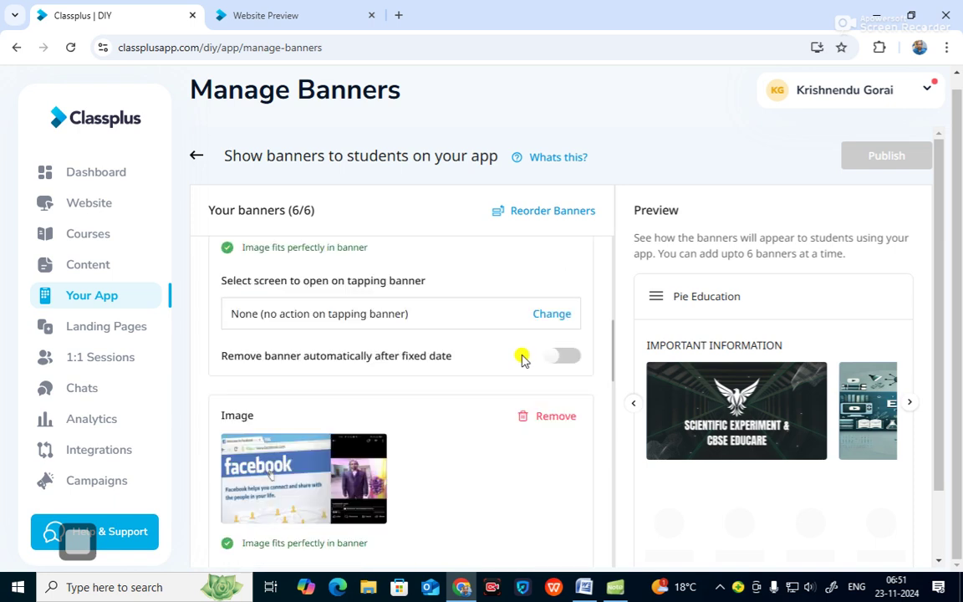
scroll(502, 351, "up", 2)
mouse_move(380, 358)
scroll(485, 360, "down", 3)
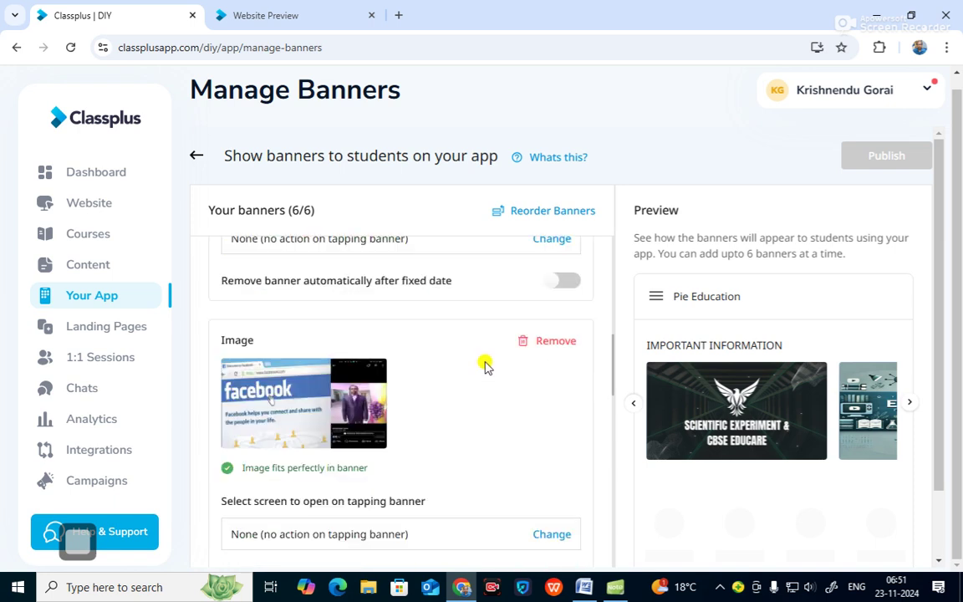
scroll(467, 389, "down", 3)
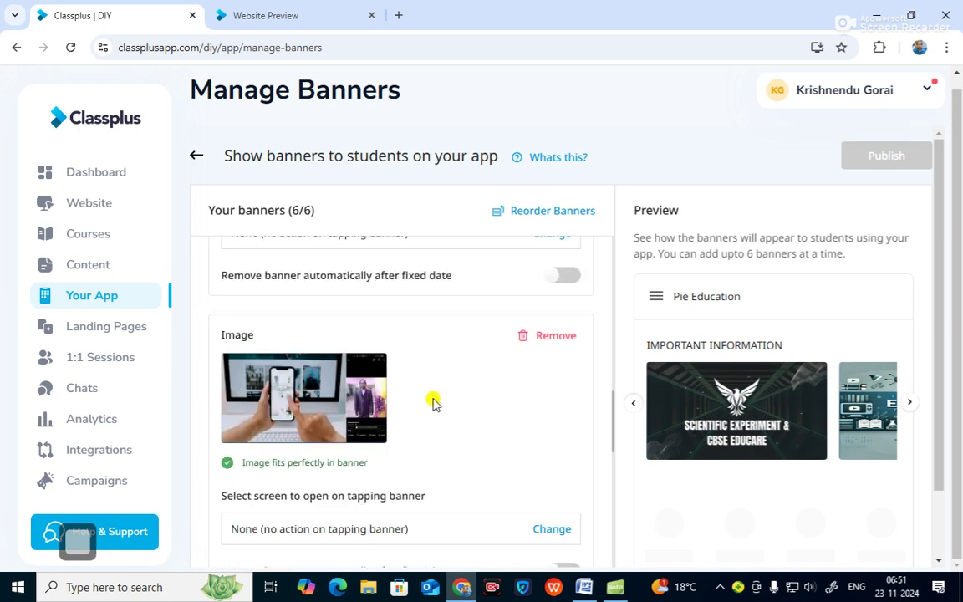
scroll(471, 400, "down", 7)
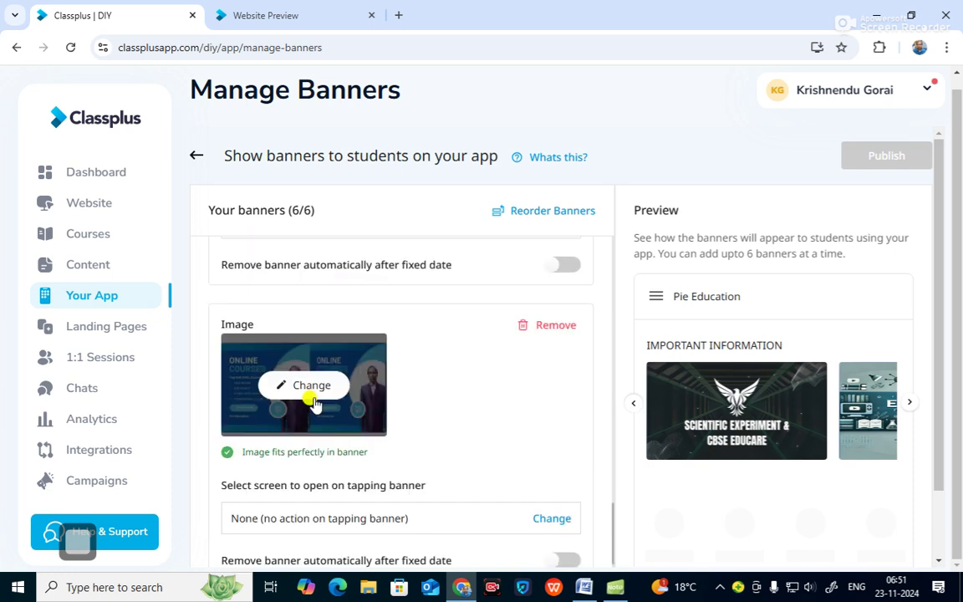
scroll(415, 409, "up", 6)
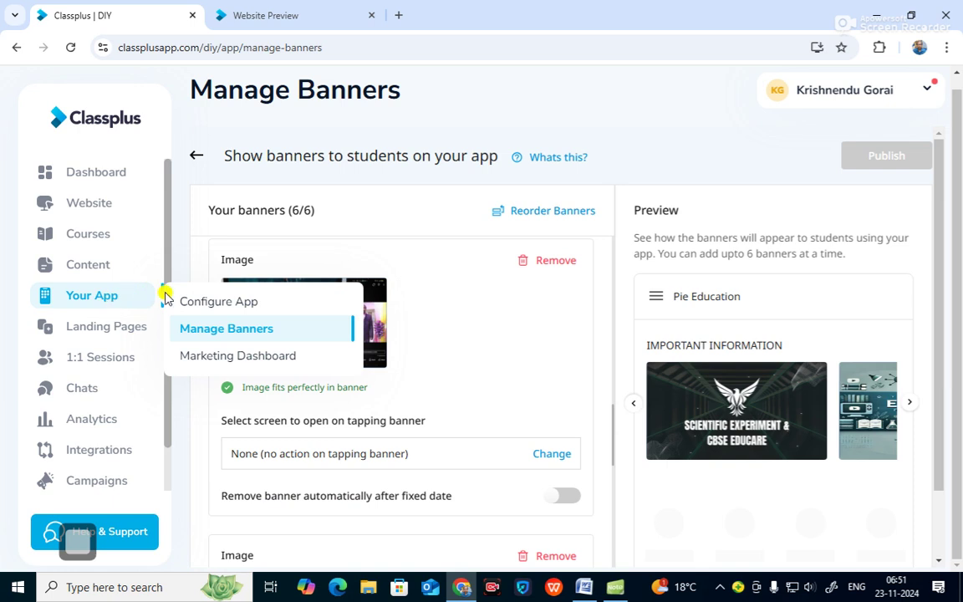
- Review the three sent 'Course has been published' notifications, then go to Landing Pages
left_click(237, 357)
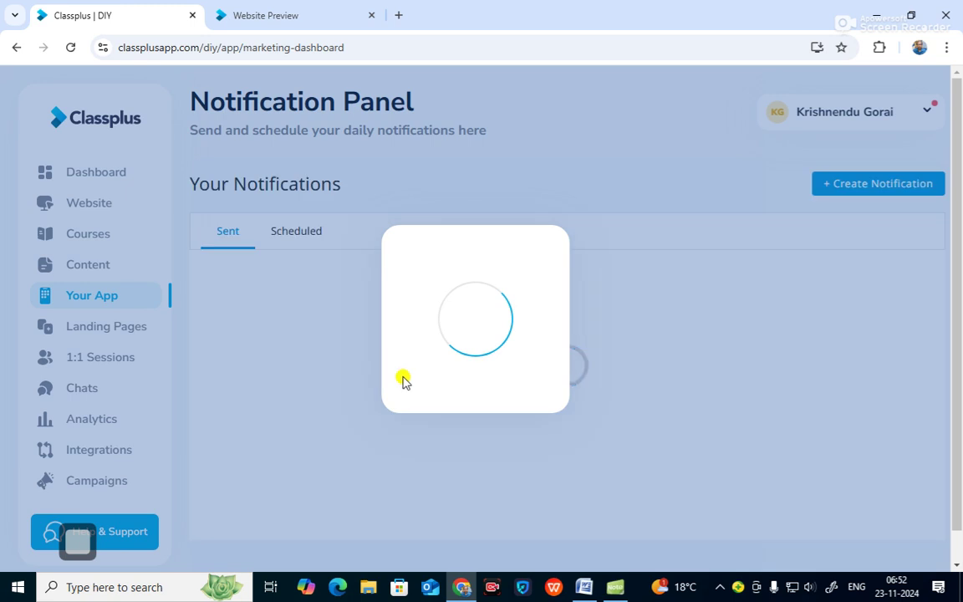
scroll(403, 381, "down", 1)
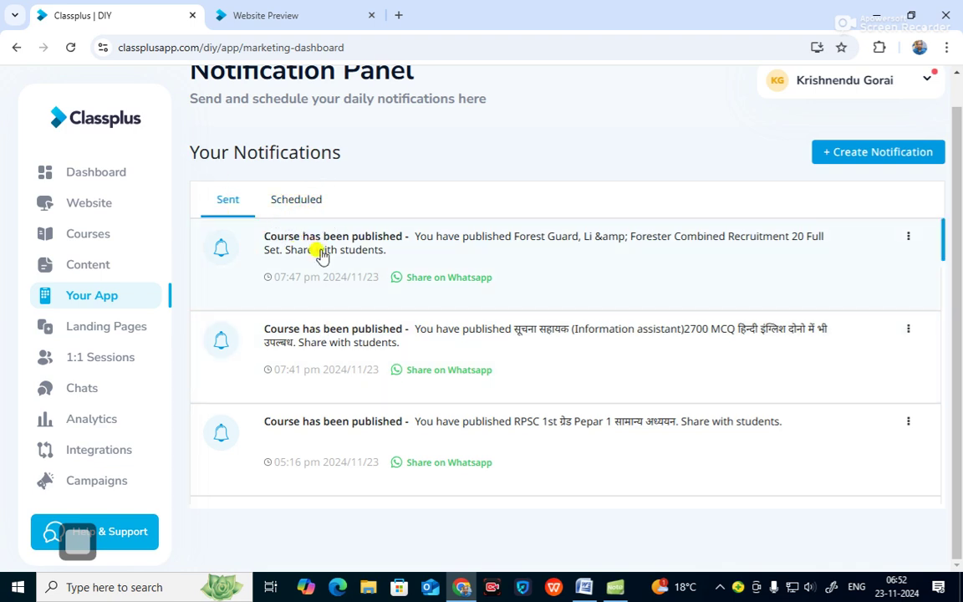
left_click(125, 332)
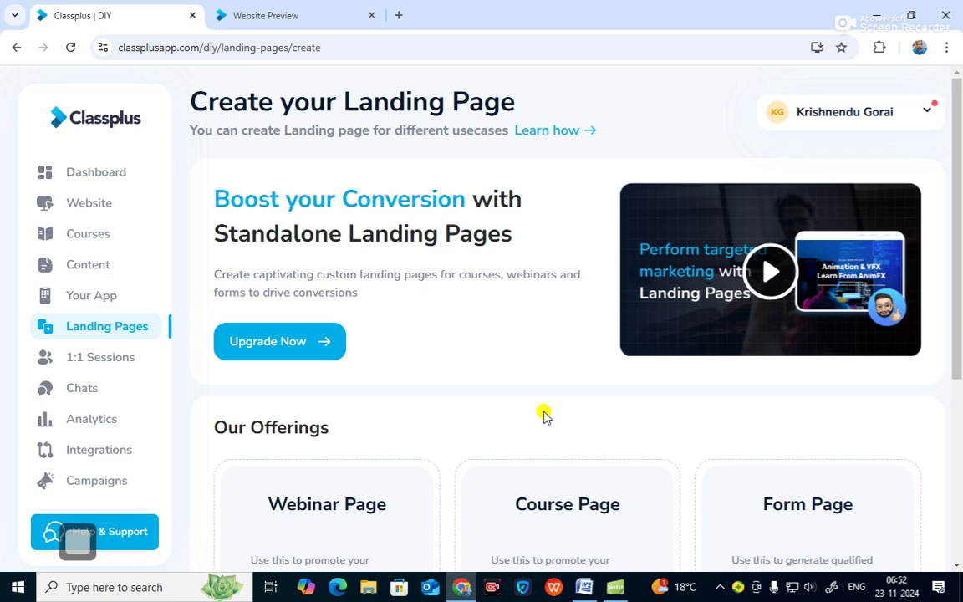
- Scroll down to the Webinar, Course and Form Page templates under Our Offerings
scroll(544, 416, "down", 3)
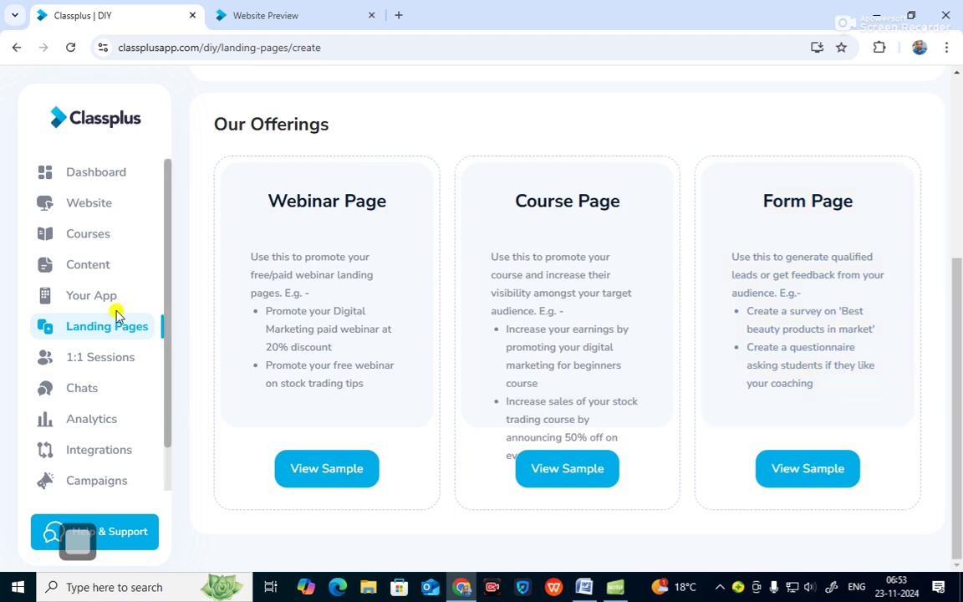
- Browse the 1:1 Sessions feature overview, then move on to the Chats section
left_click(104, 359)
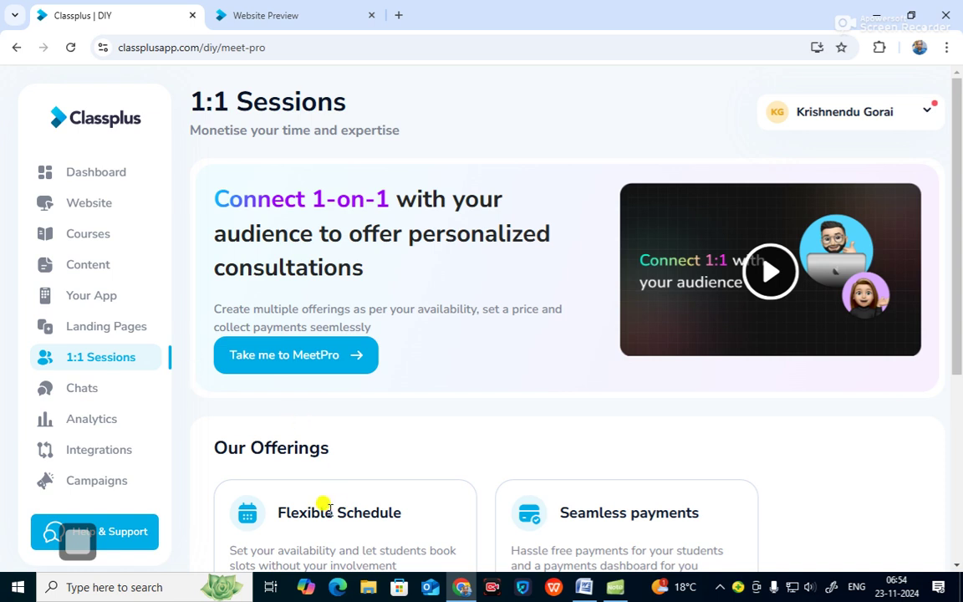
scroll(441, 422, "down", 2)
scroll(293, 293, "up", 2)
scroll(414, 301, "down", 1)
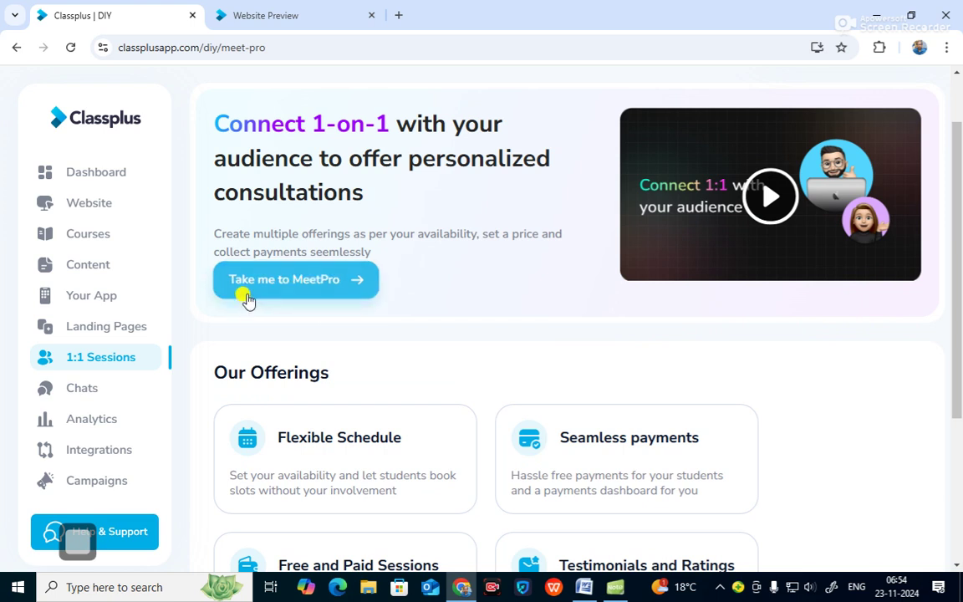
scroll(448, 293, "down", 3)
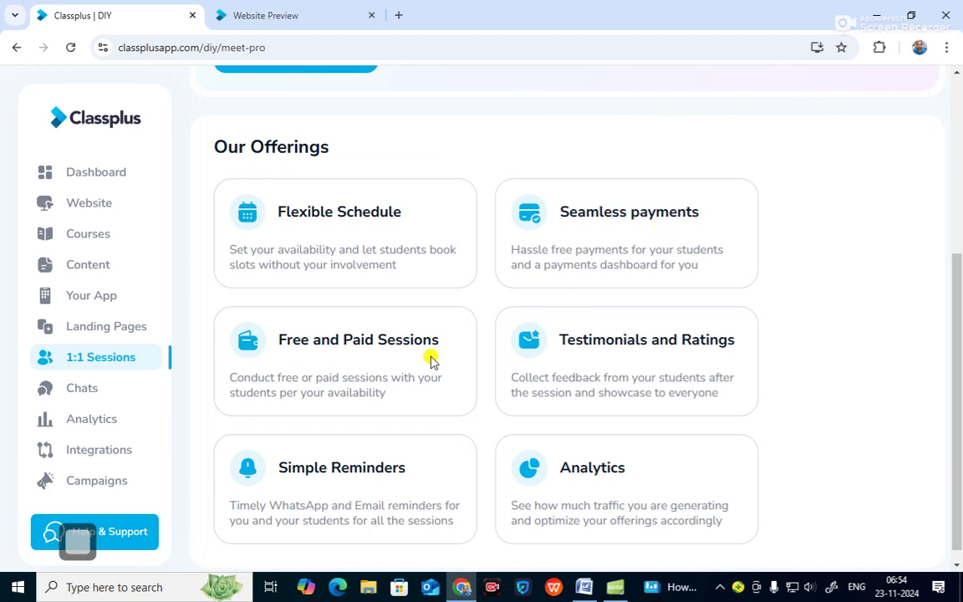
scroll(451, 365, "down", 1)
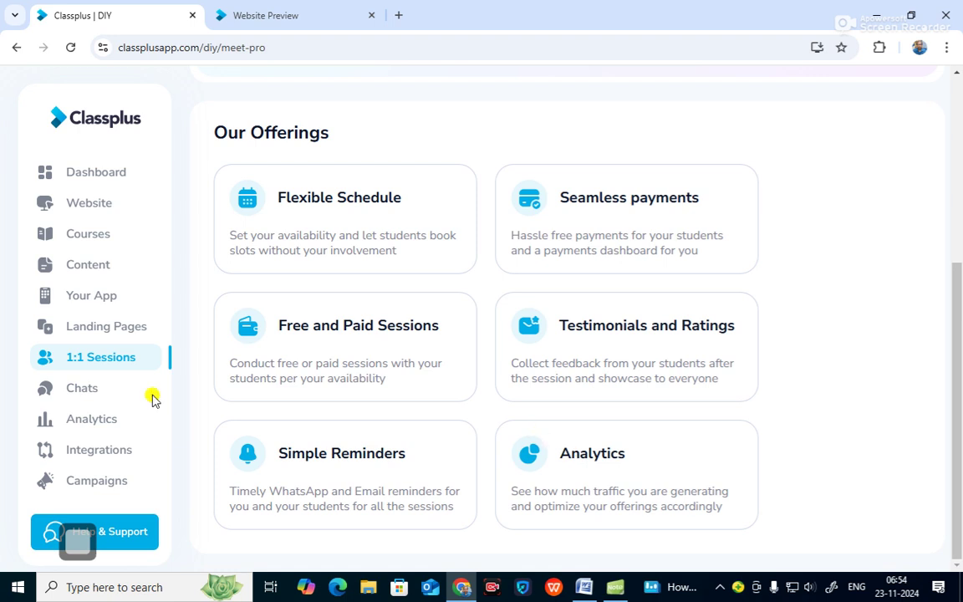
left_click(69, 391)
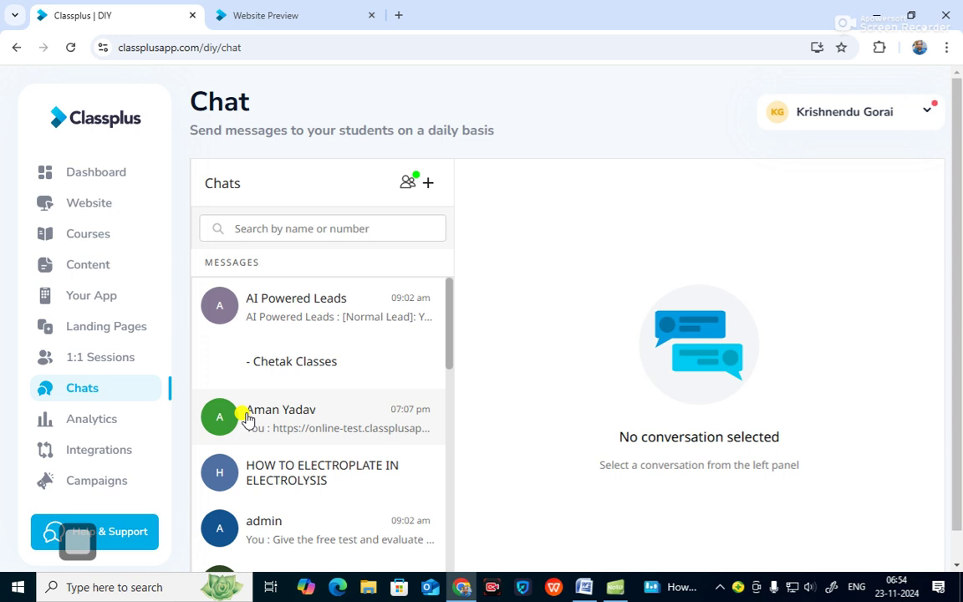
- Scroll through the chat conversations, then go to the Analytics page
scroll(347, 416, "down", 5)
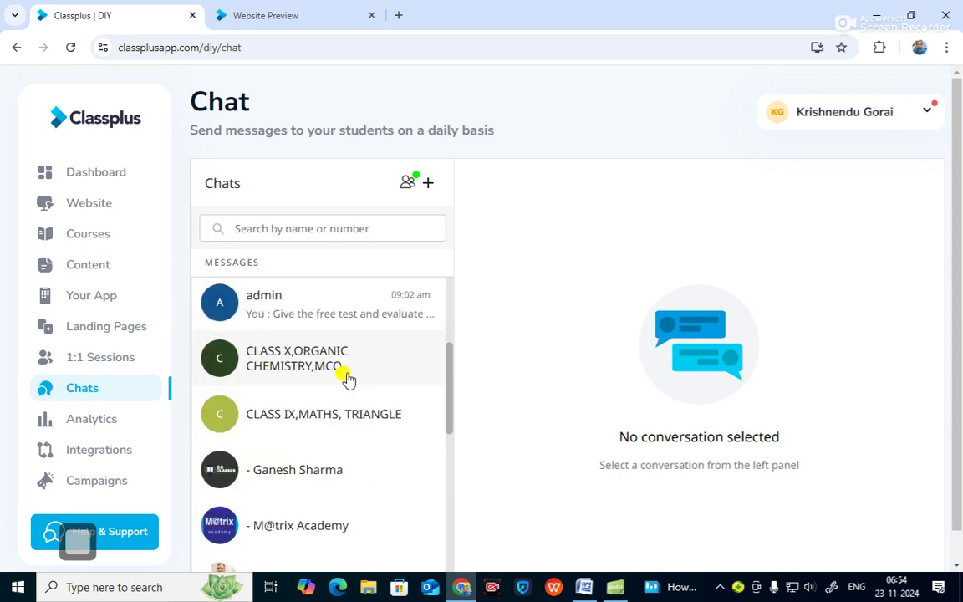
scroll(326, 435, "down", 1)
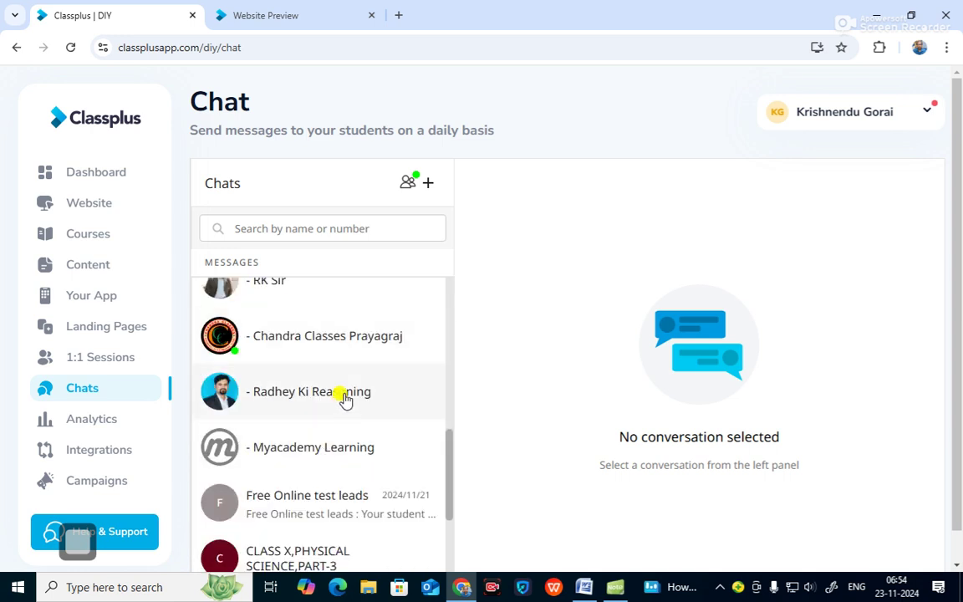
scroll(344, 418, "down", 4)
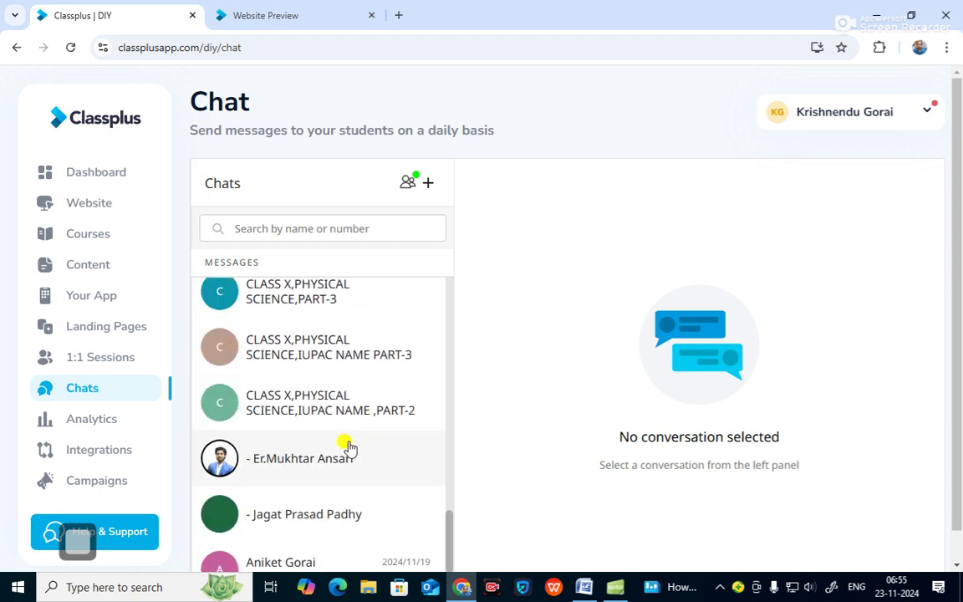
scroll(347, 448, "up", 10)
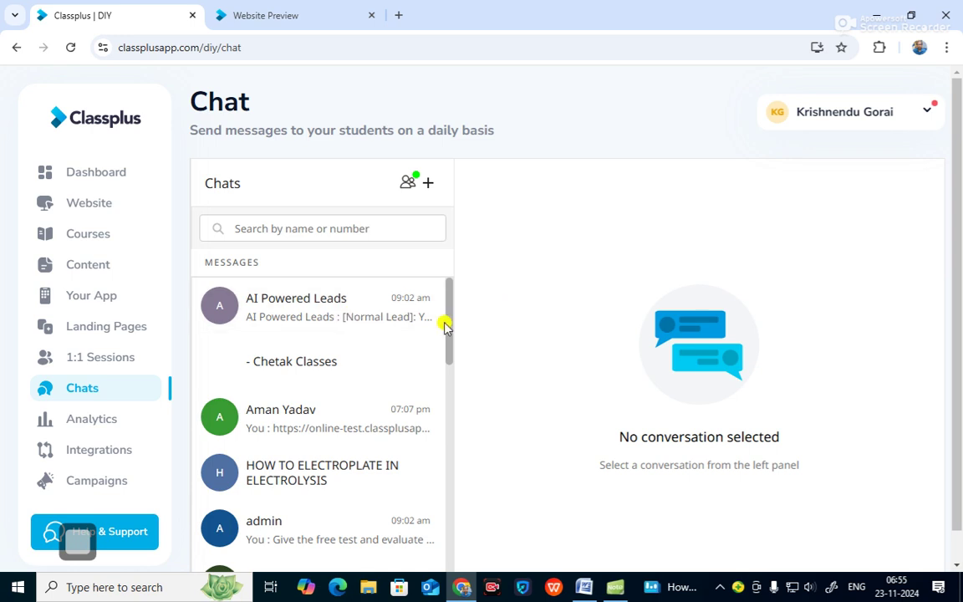
left_click(93, 422)
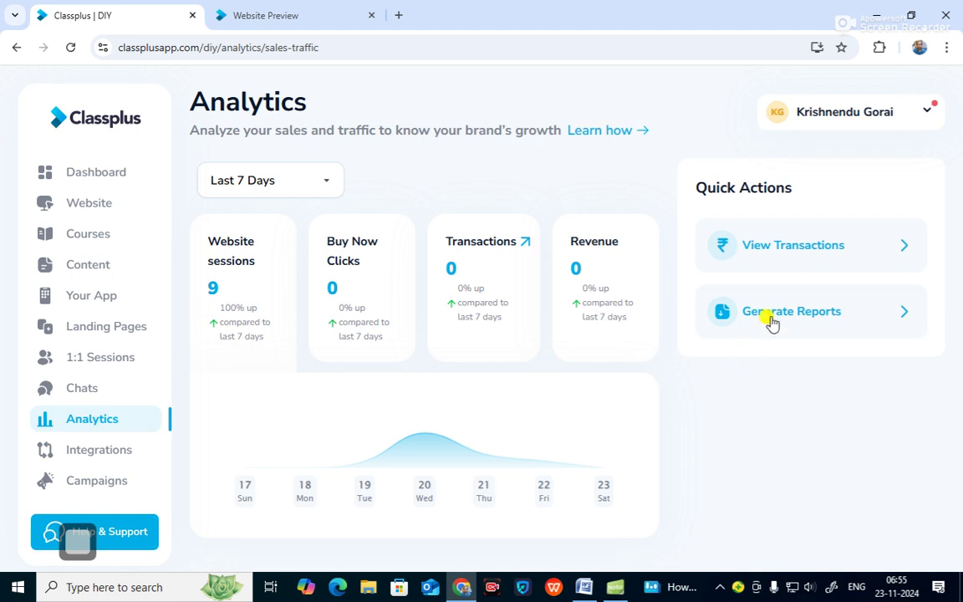
- Check the last-7-day analytics, then go to the Integrations page
left_click(101, 454)
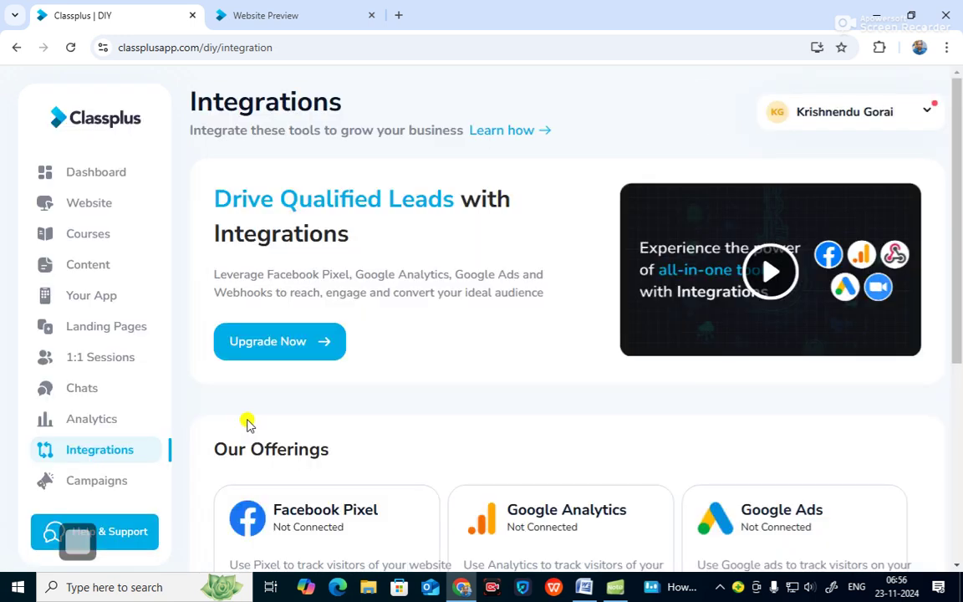
- Scroll the Integrations list down to Webhooks and Zoom, then open the Campaigns list
scroll(124, 392, "down", 1)
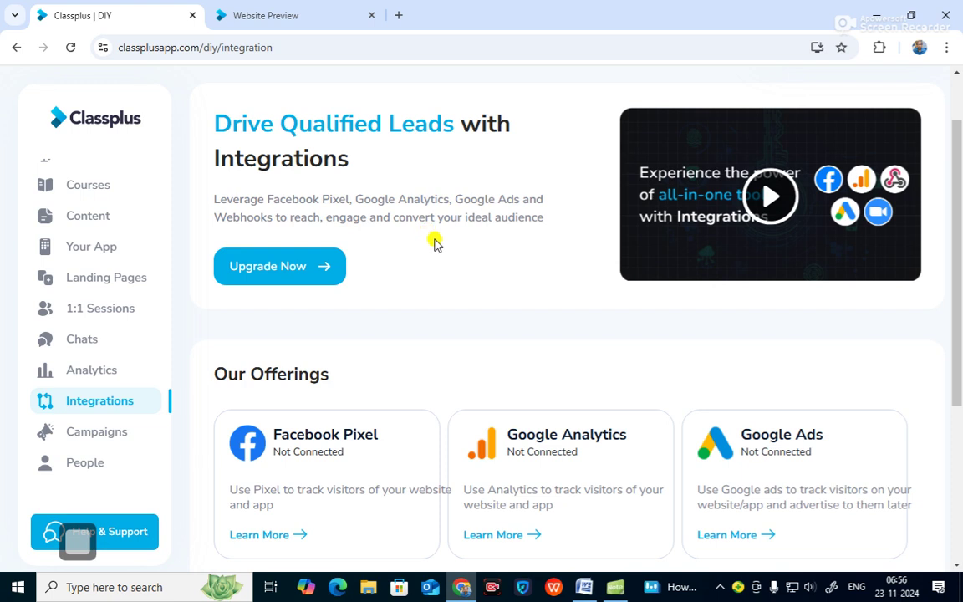
scroll(431, 240, "down", 3)
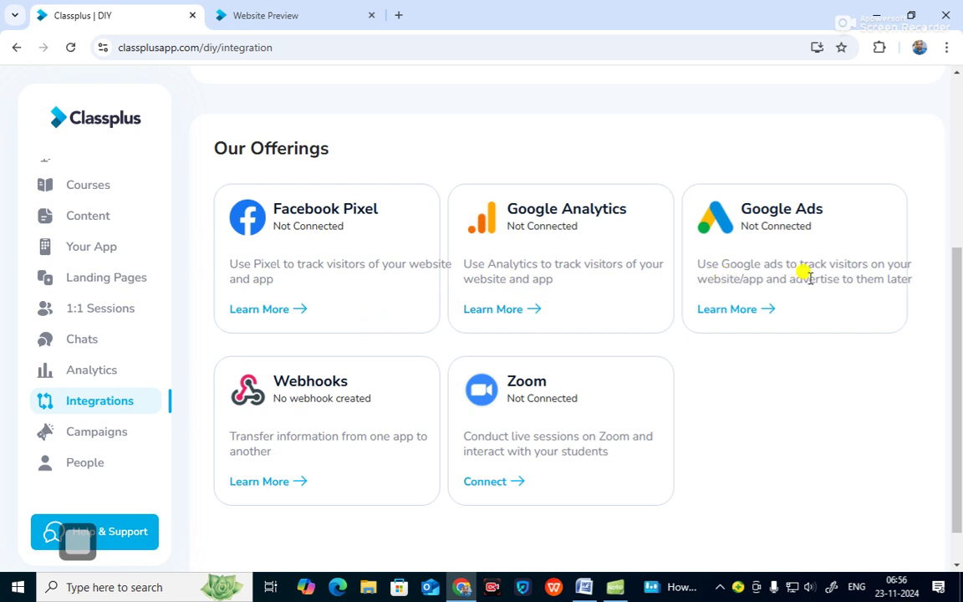
scroll(629, 293, "down", 1)
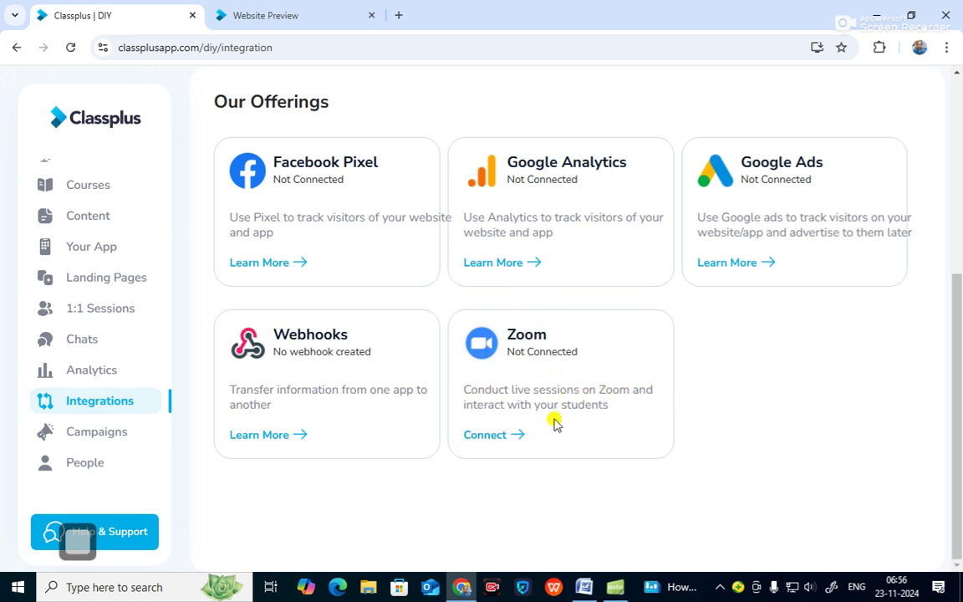
left_click(98, 432)
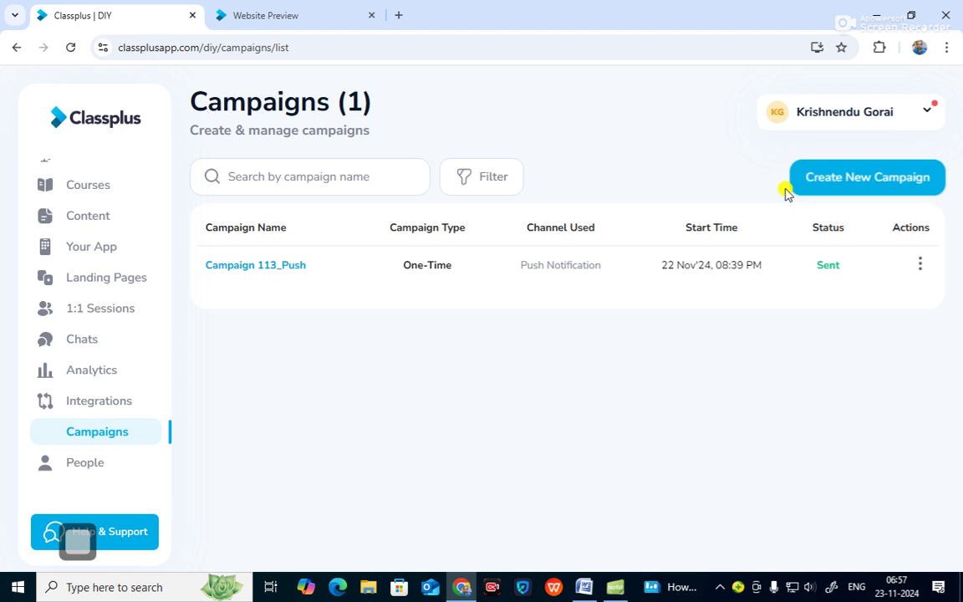
- Open People > Users to view the 3 registered users
mouse_move(81, 464)
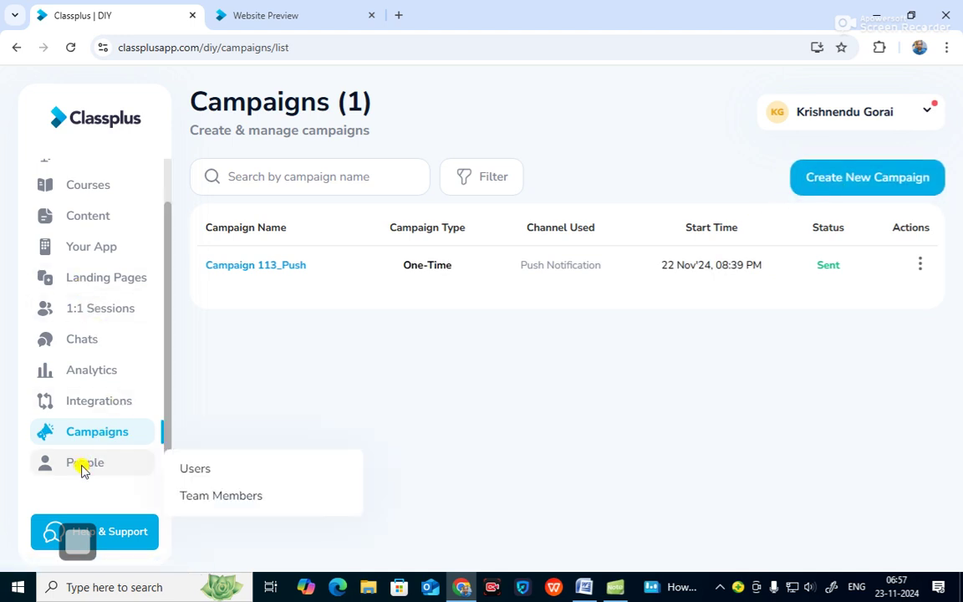
left_click(195, 471)
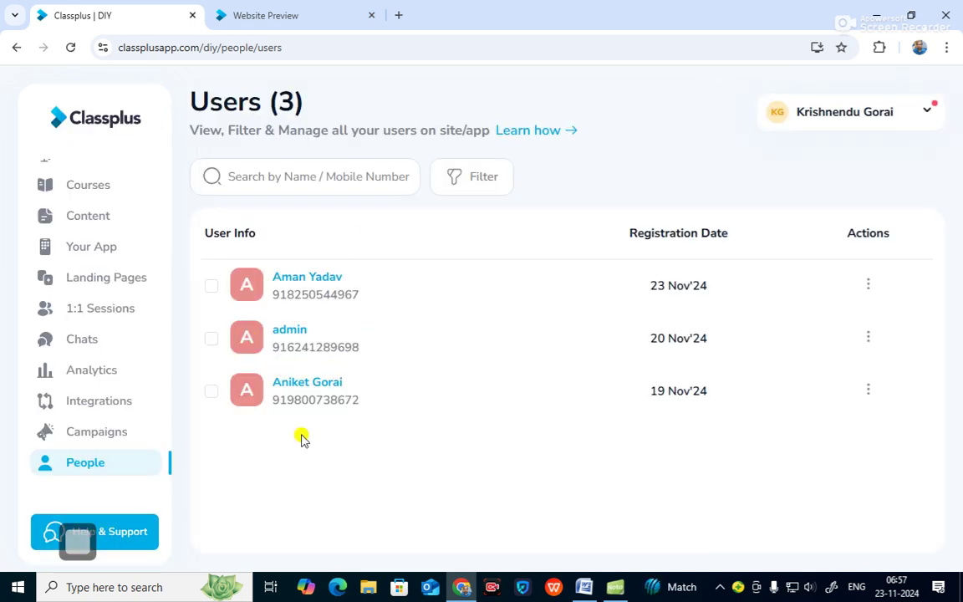
- Open People > Team Members to see the My Team page with 0 members
mouse_move(147, 460)
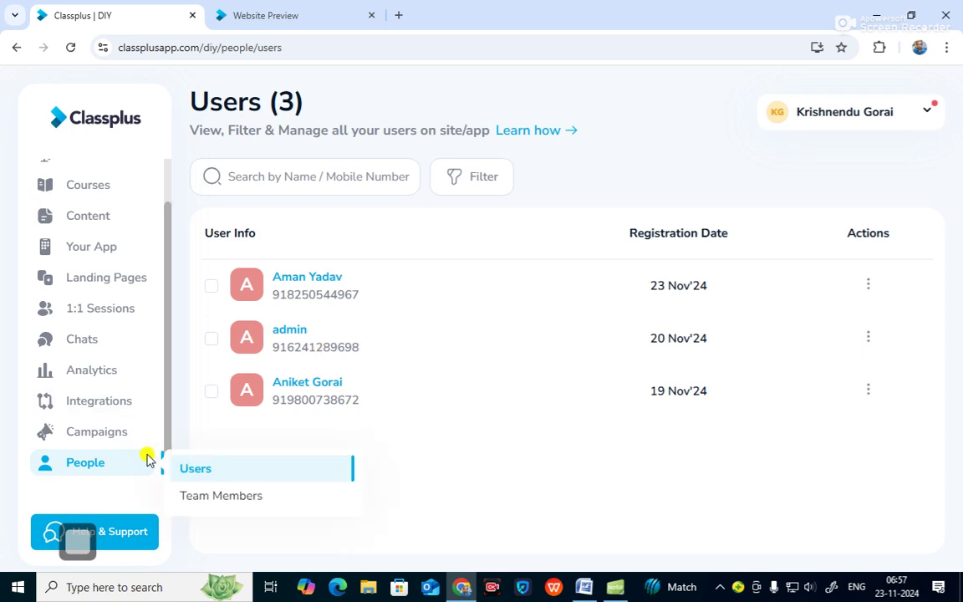
left_click(231, 497)
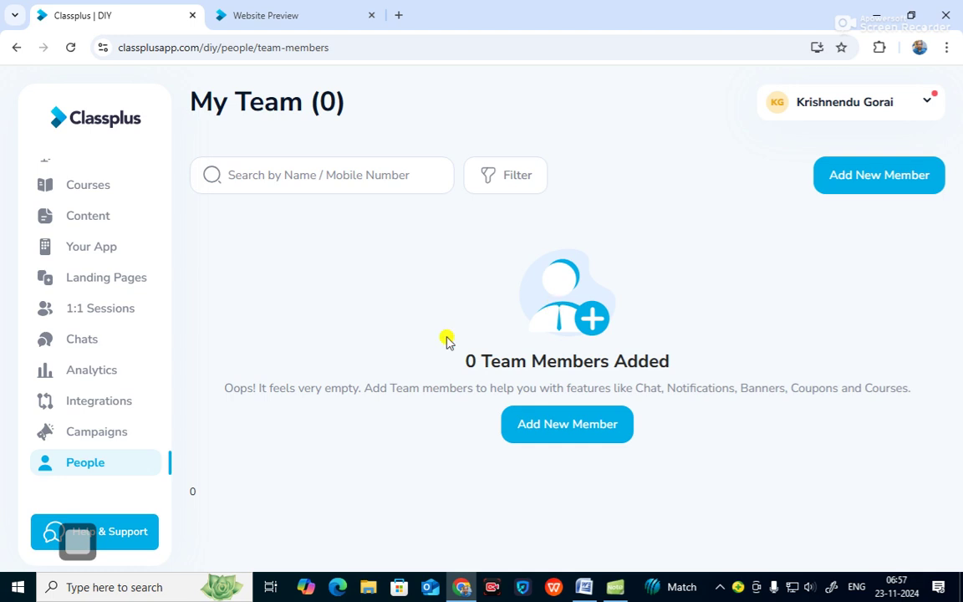
- Scroll the sidebar up past Content, Website and Courses and return to the Dashboard
scroll(159, 338, "up", 2)
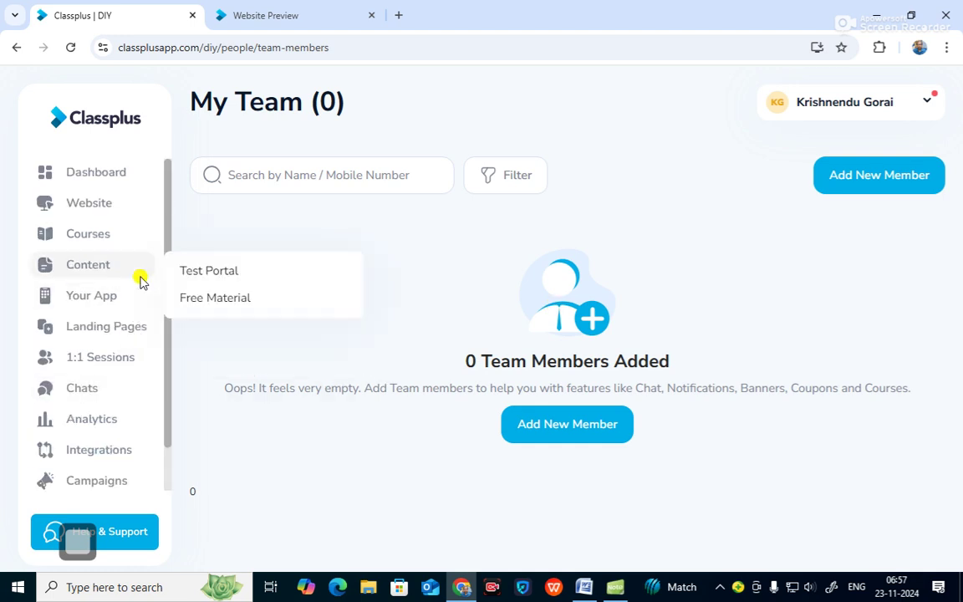
mouse_move(111, 210)
mouse_move(107, 245)
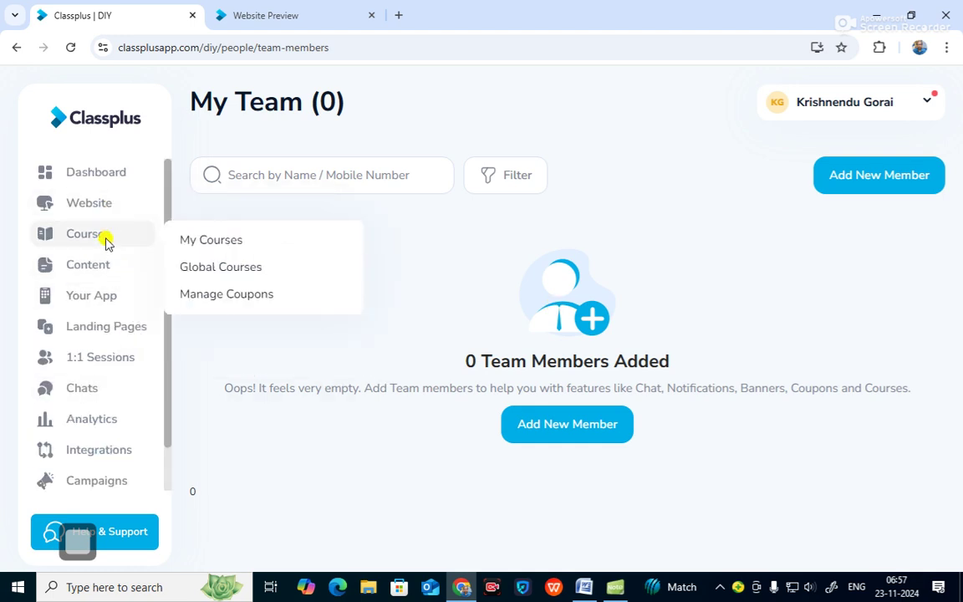
mouse_move(110, 271)
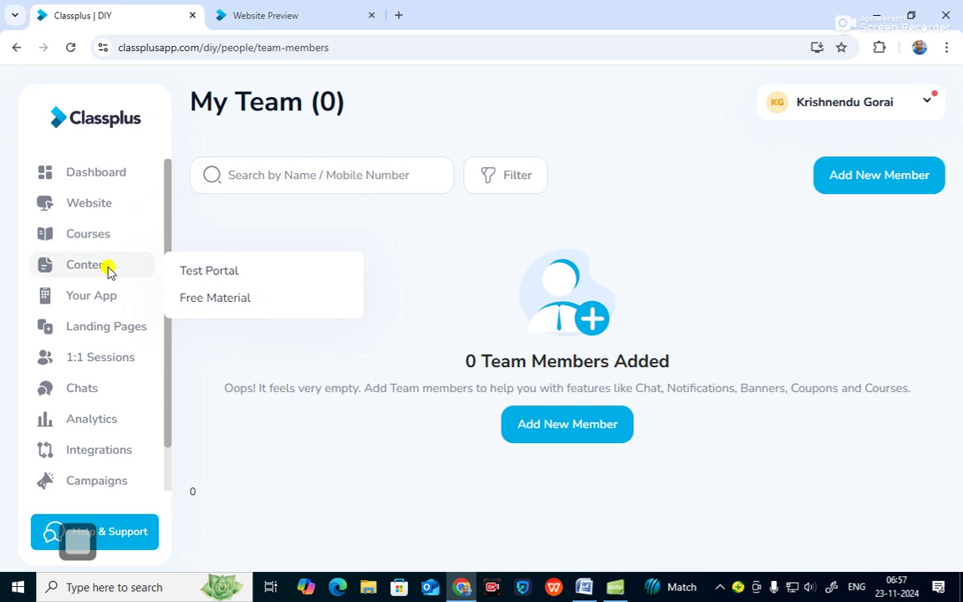
left_click(120, 180)
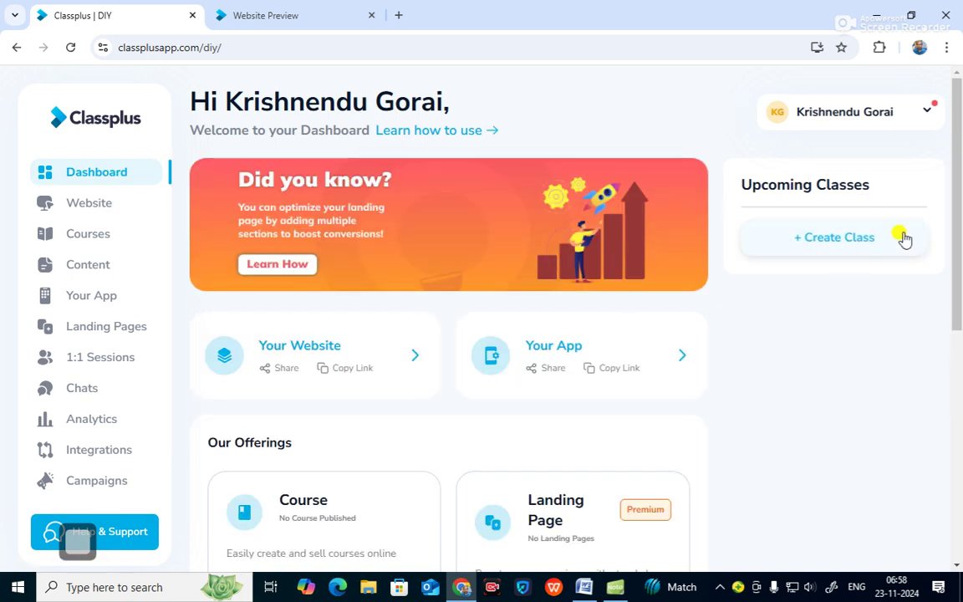
- View the + Create Class options, close that panel, and scroll down the Dashboard
left_click(844, 242)
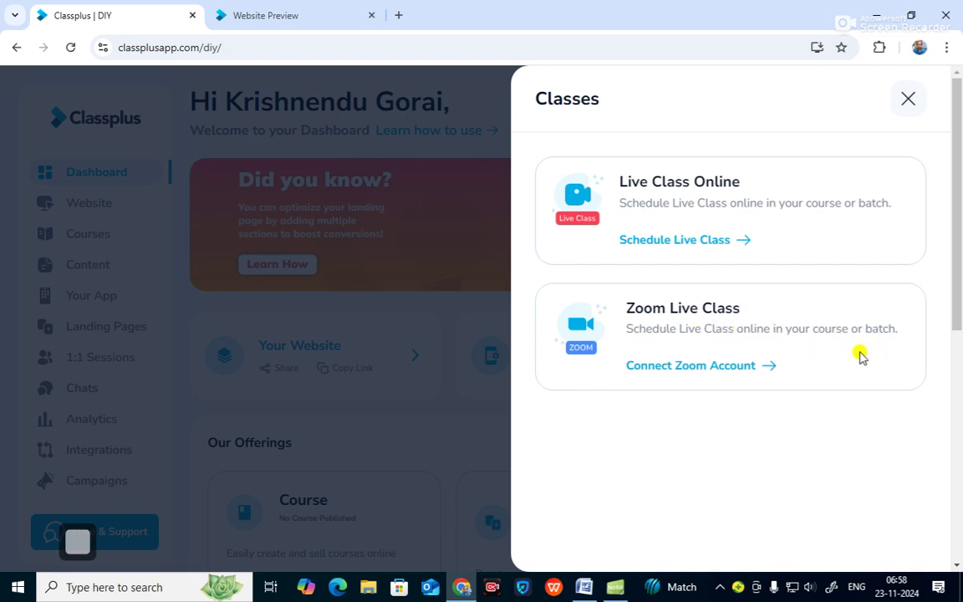
left_click(502, 290)
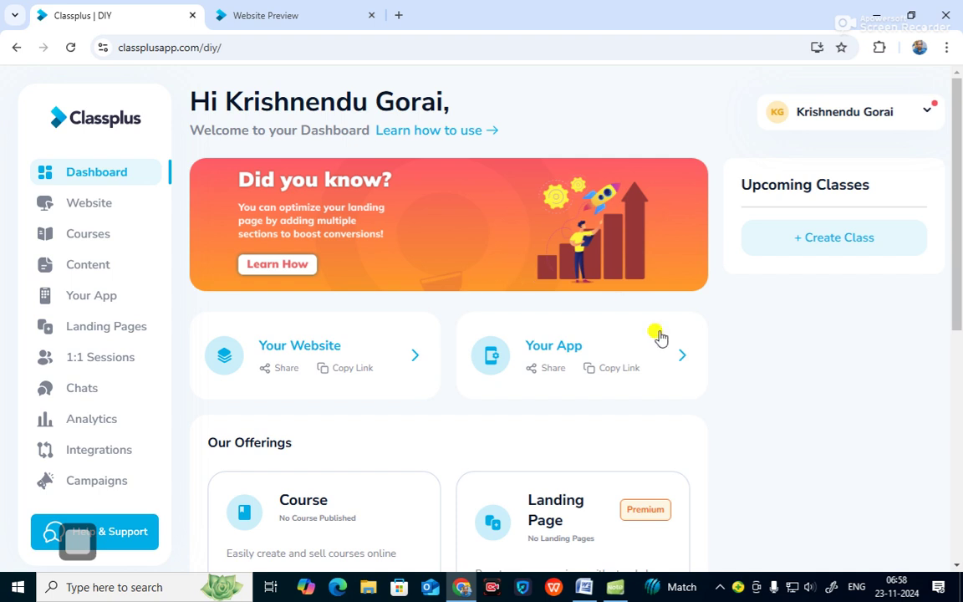
scroll(662, 338, "down", 2)
- Scroll the Dashboard to review Our Offerings: 18 courses published and 34 tests created
scroll(666, 337, "down", 4)
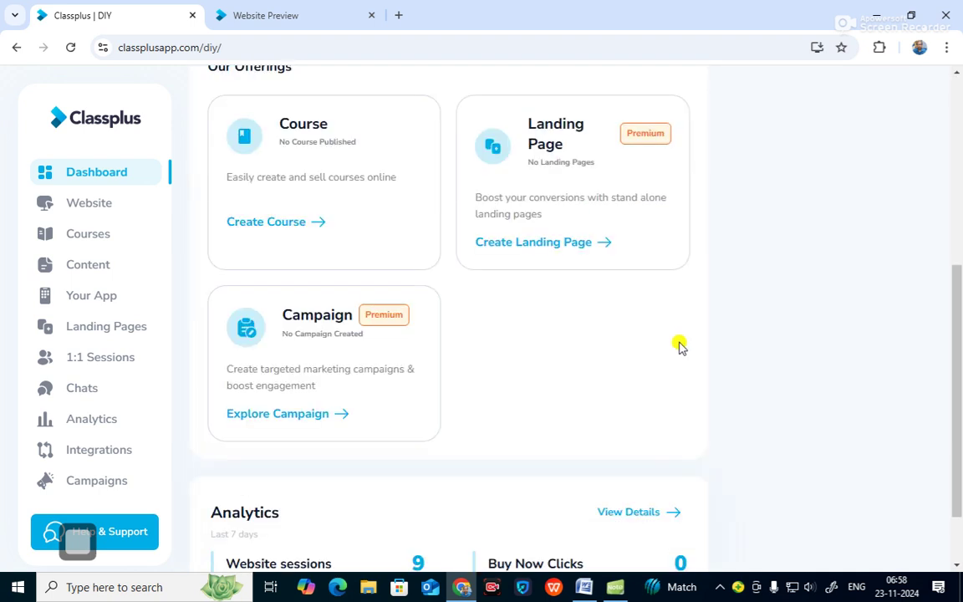
scroll(684, 356, "up", 4)
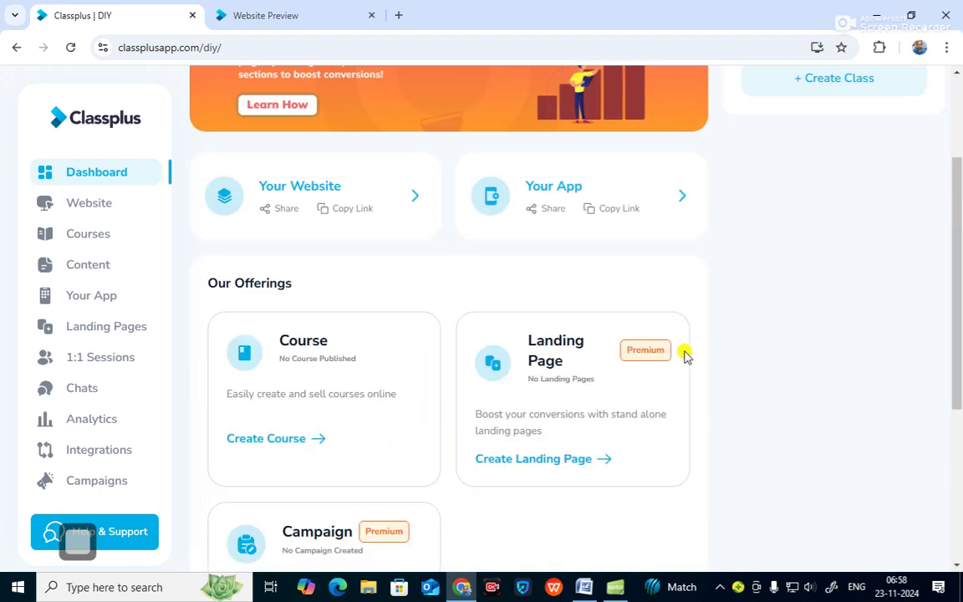
scroll(684, 356, "up", 2)
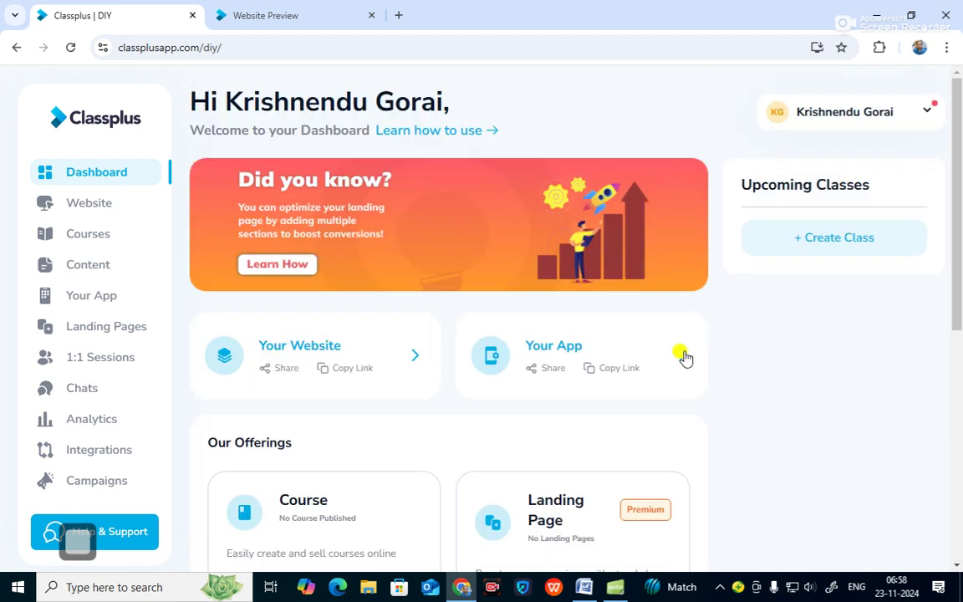
scroll(684, 355, "down", 2)
scroll(731, 378, "down", 3)
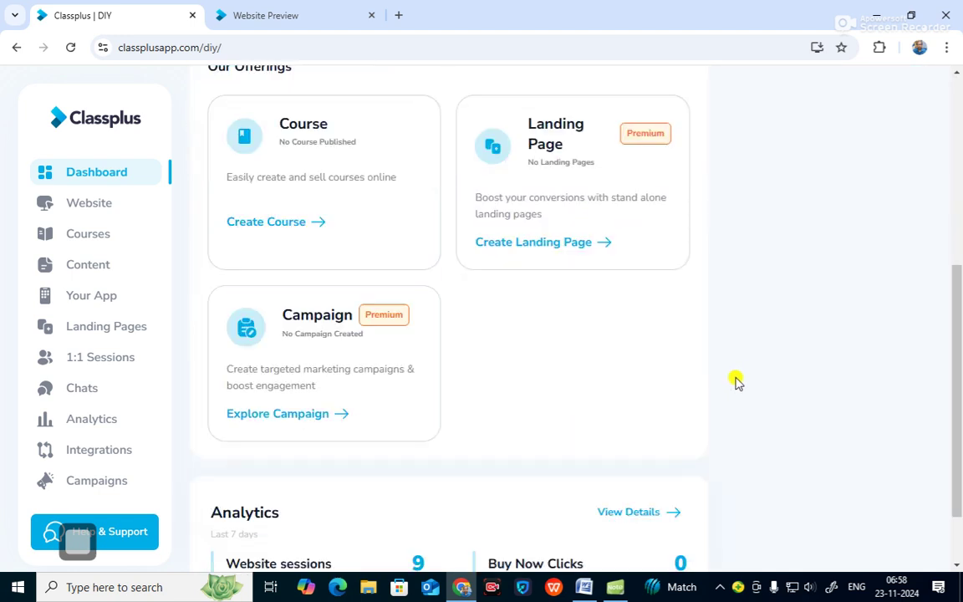
scroll(736, 380, "down", 1)
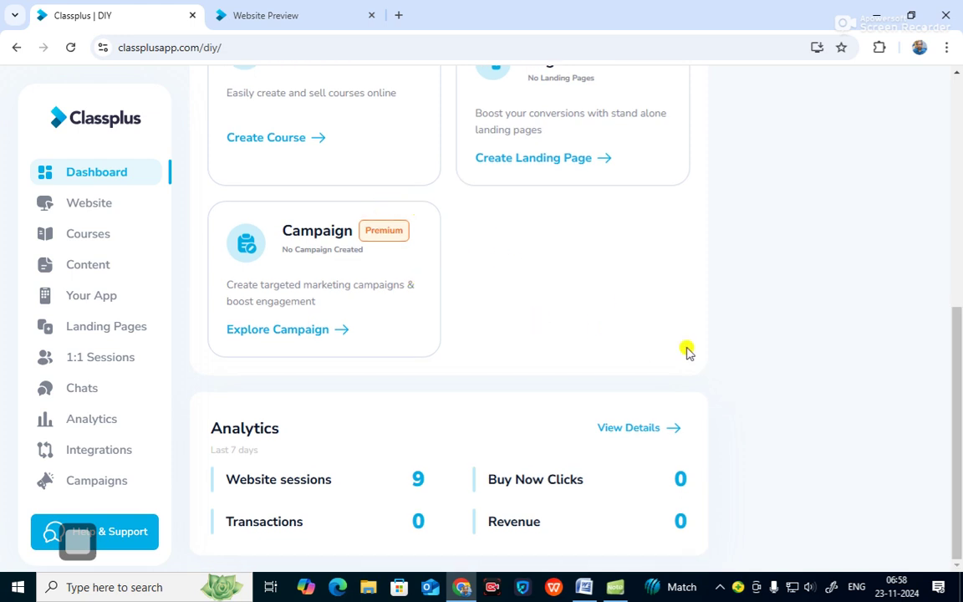
scroll(687, 352, "up", 4)
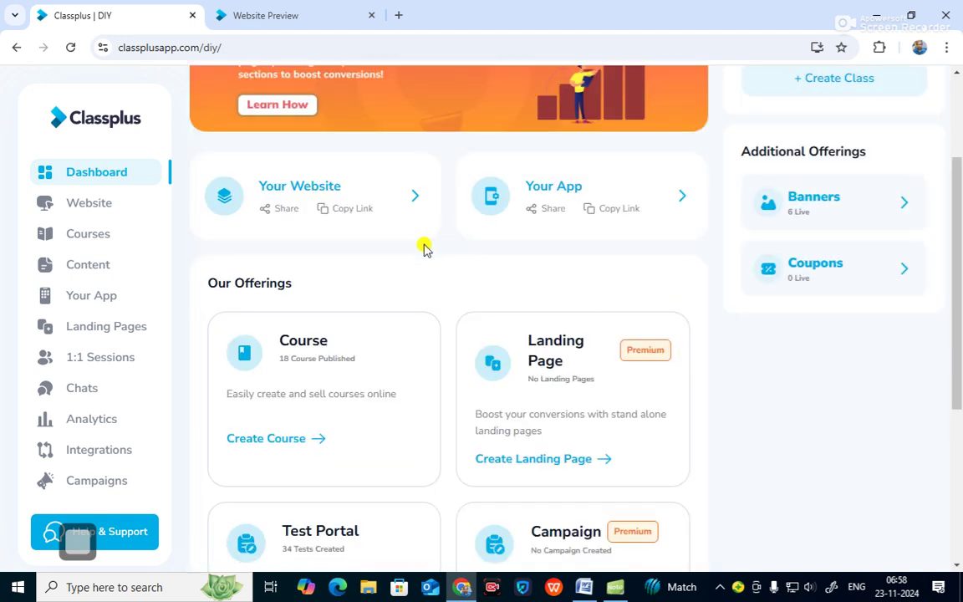
scroll(448, 260, "down", 2)
scroll(451, 271, "up", 5)
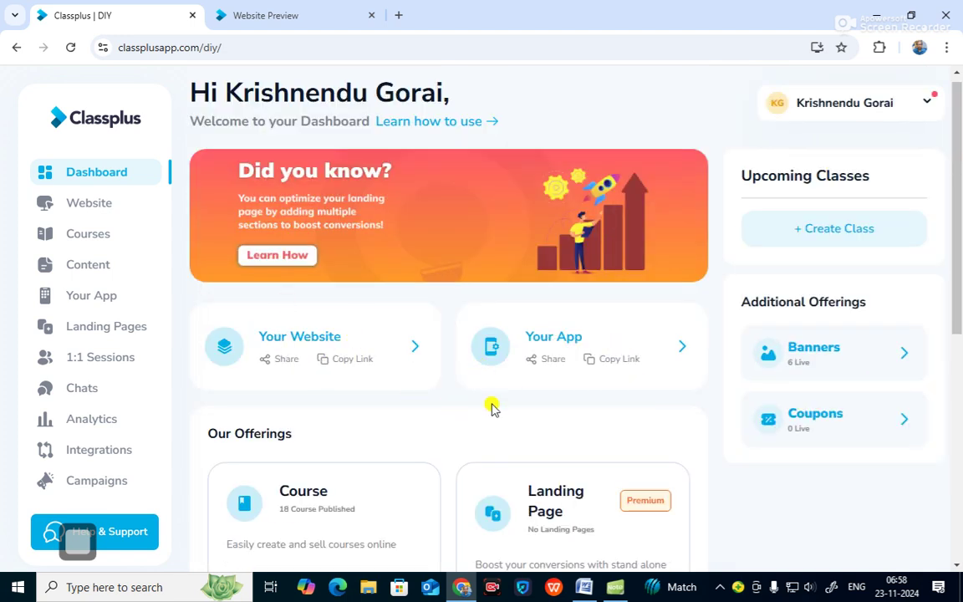
scroll(436, 424, "down", 3)
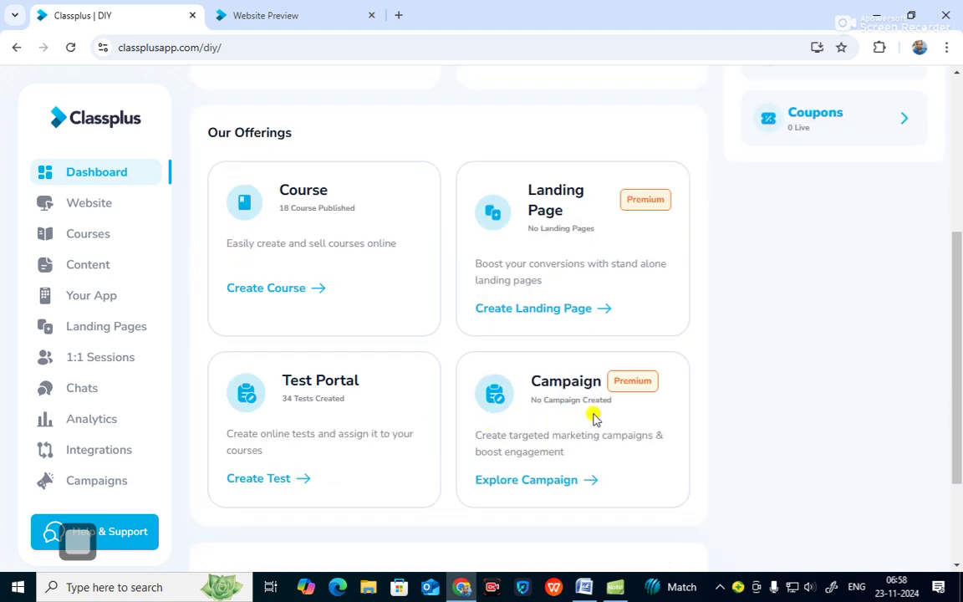